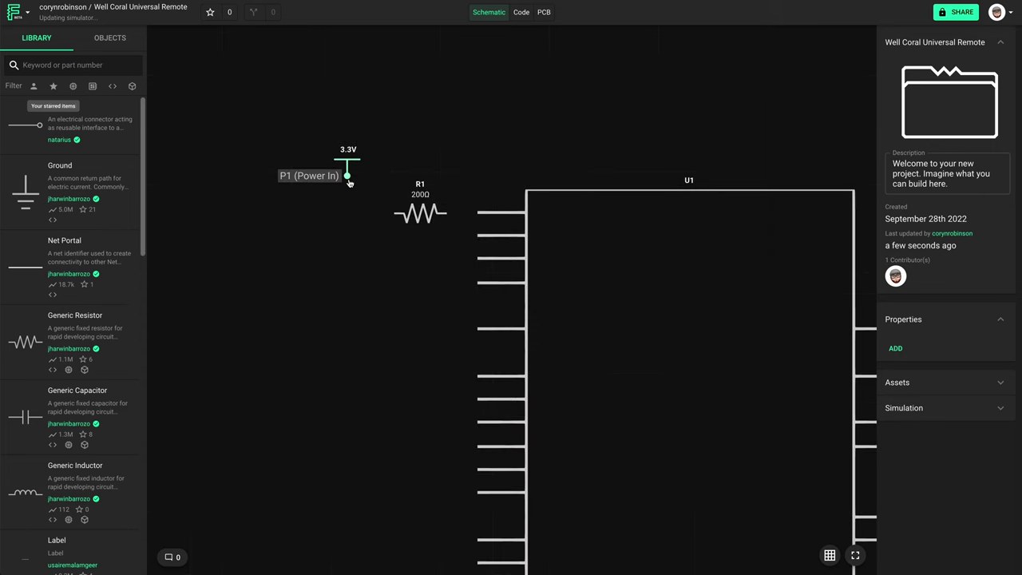
Wire the 3.3V symbol to U1's upper supply pin, and U1's QSPI_SD1 and QSPI_SD2 pins to U2's DO and WP pins.
left_click_drag(346, 178, 479, 215)
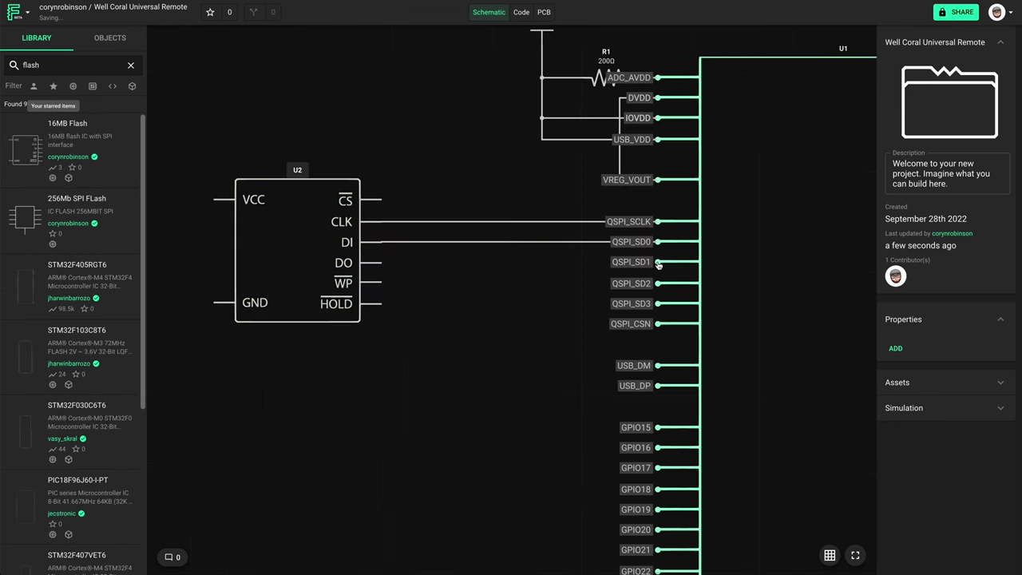
left_click_drag(657, 265, 381, 262)
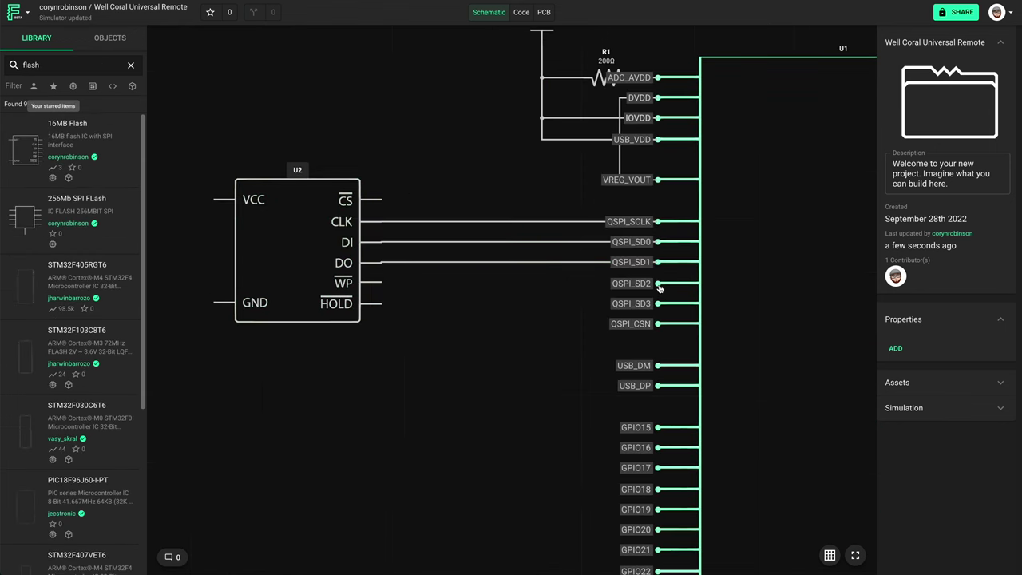
left_click_drag(660, 289, 382, 283)
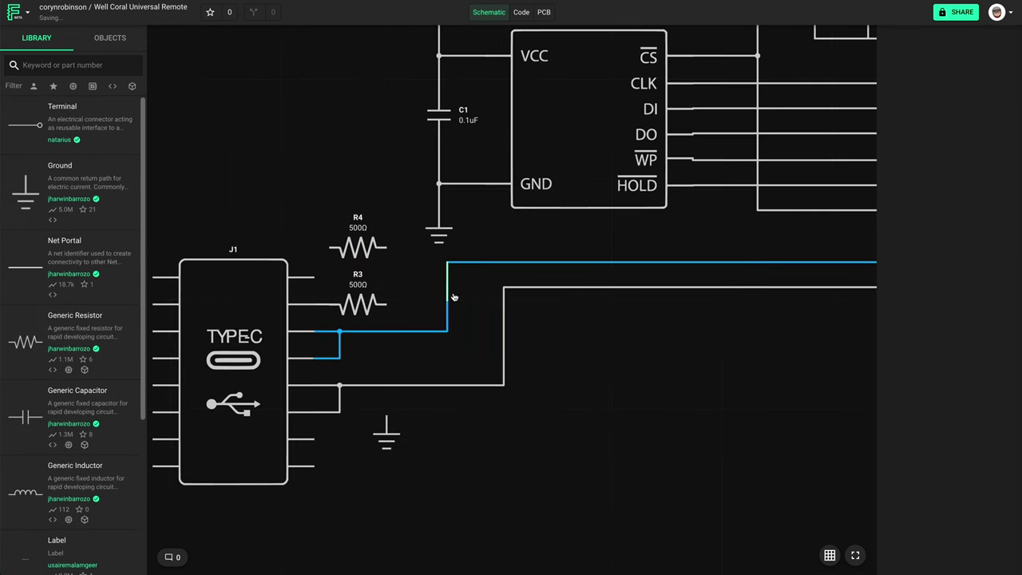
Shift the upper USB data wire's vertical segment away from J1 and position R3 and R4 in line with J1's upper pins.
left_click_drag(451, 297, 485, 299)
left_click_drag(354, 306, 346, 307)
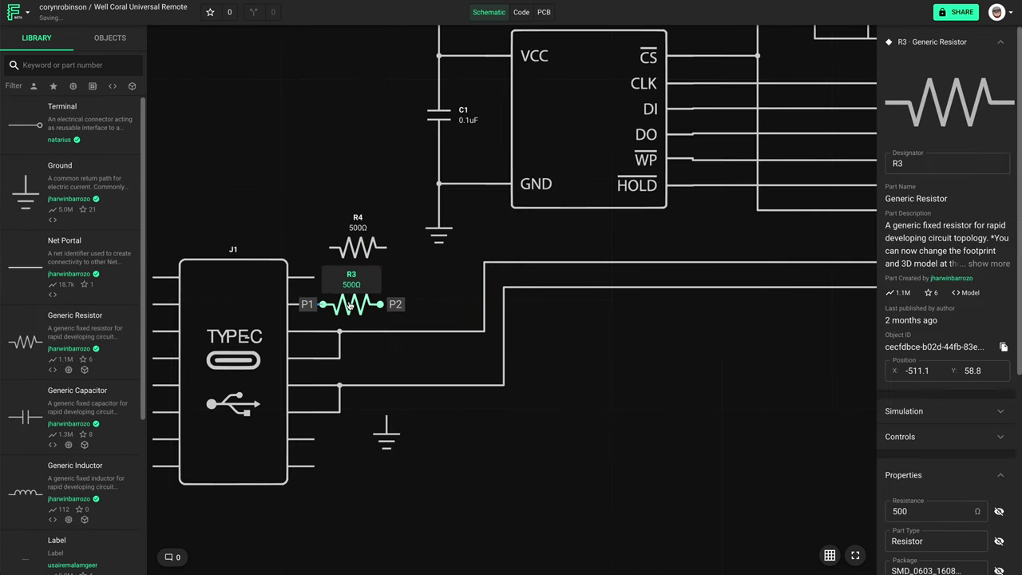
left_click_drag(364, 262, 416, 292)
Wire J1's top pin to R4 and connect the free ends of R4 and R3 to the ground symbol moved beneath them.
left_click_drag(314, 277, 386, 277)
left_click_drag(389, 444, 459, 432)
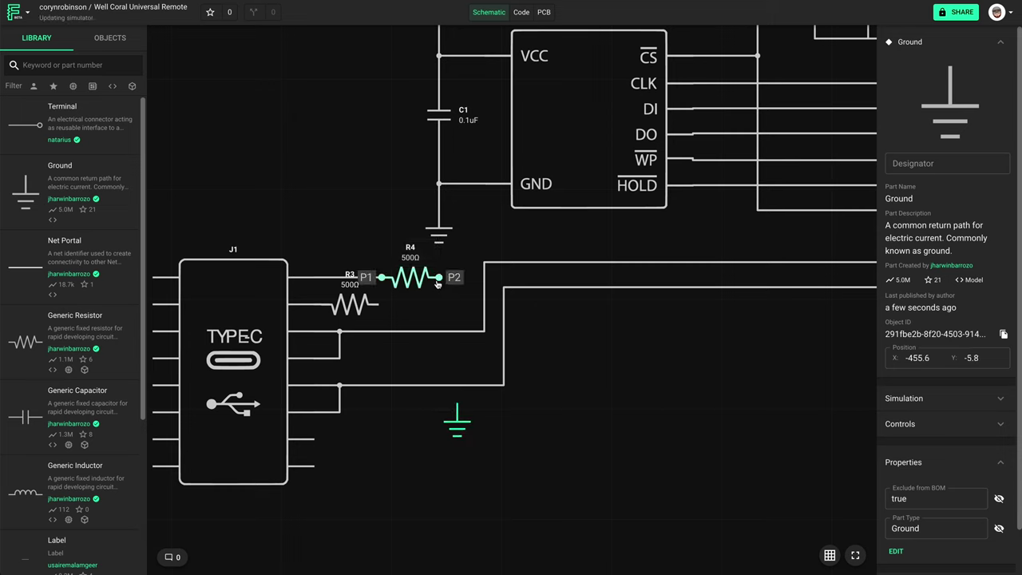
left_click_drag(438, 277, 457, 403)
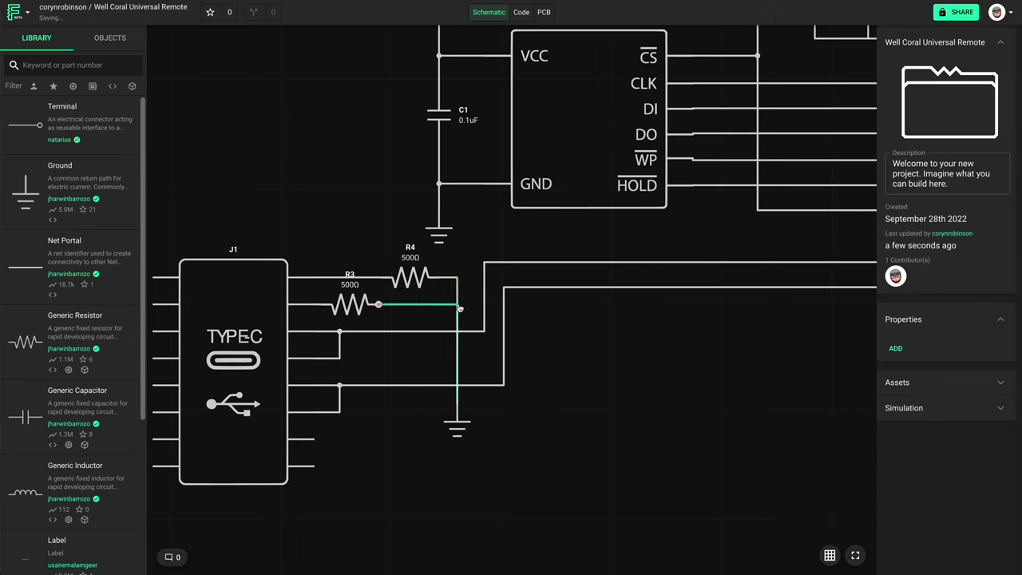
left_click_drag(459, 307, 457, 305)
Open R4's resistance value for editing.
left_click(413, 276)
left_click(934, 511)
double_click(935, 507)
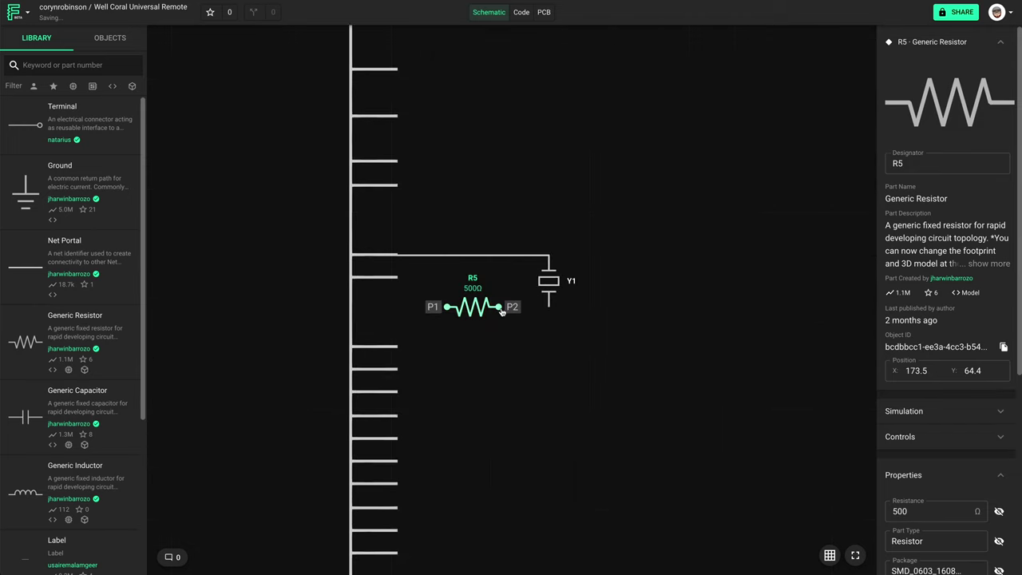
Wire R5 between crystal Y1's lower pin and the U1 pin, and set its resistance to 1k.
left_click_drag(501, 310, 543, 308)
left_click_drag(448, 306, 399, 281)
left_click(473, 307)
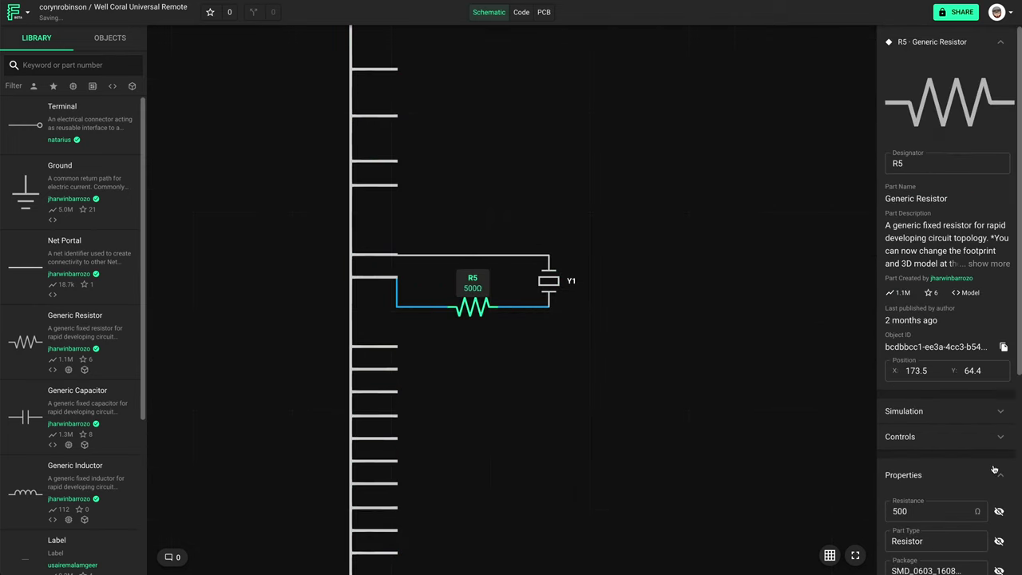
key("BackSpace")
key("BackSpace")
key("BackSpace")
type("1k")
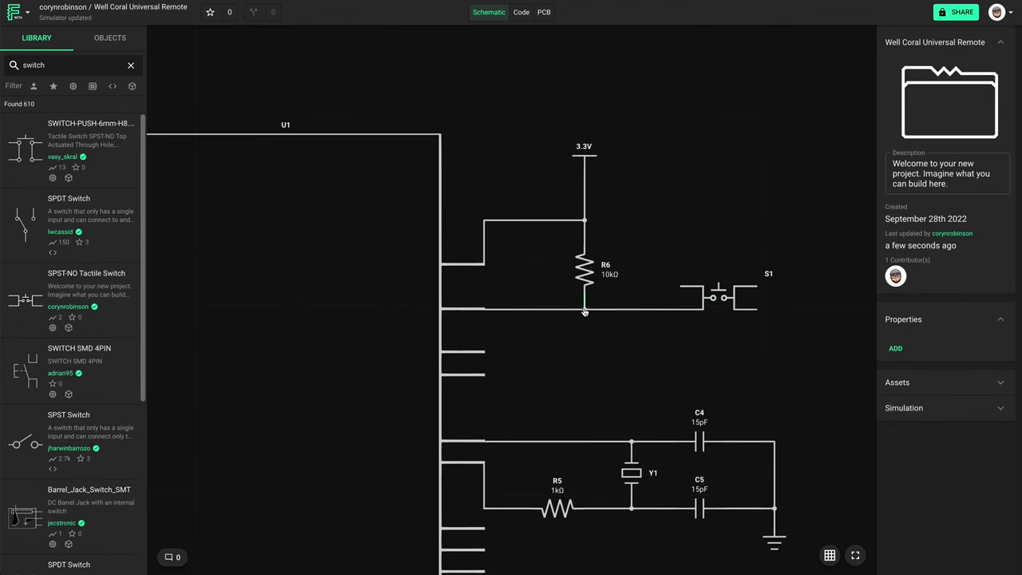
Join switch S1's two left pins with a wire and connect its two right pins to a copied ground symbol.
left_click_drag(678, 287, 649, 303)
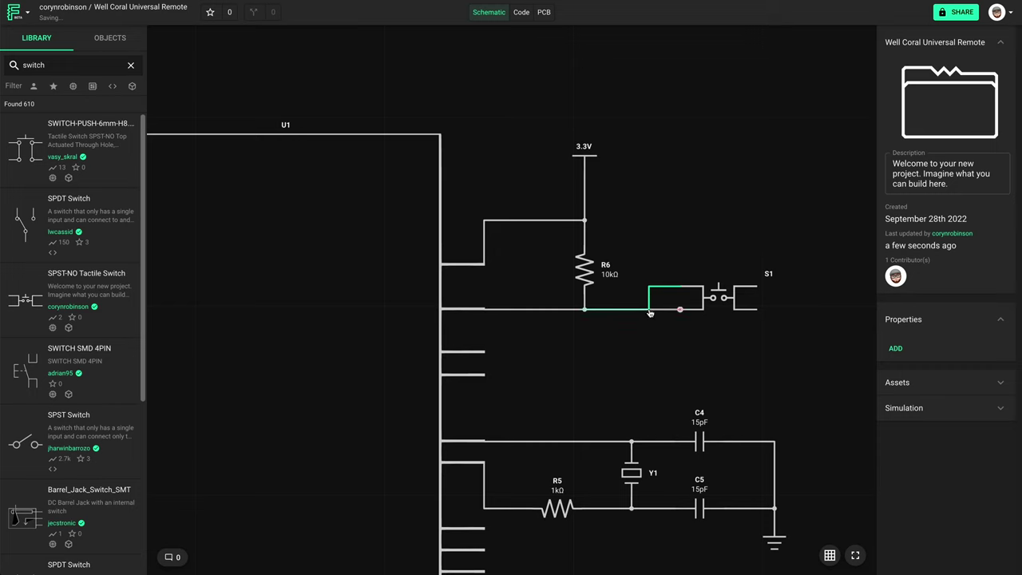
left_click(775, 545)
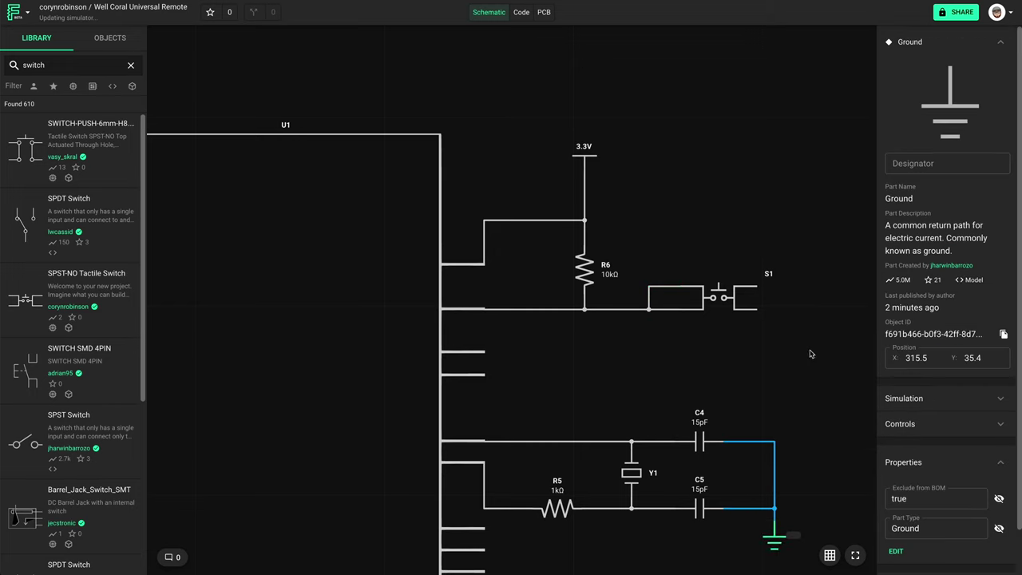
key("ctrl+v")
left_click_drag(810, 352, 798, 346)
left_click_drag(757, 309, 799, 323)
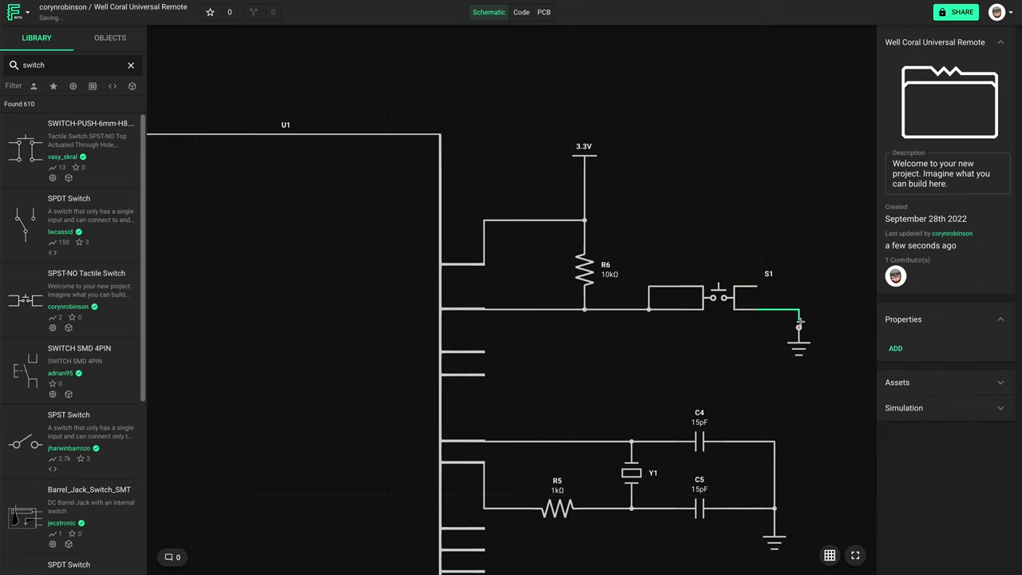
left_click_drag(756, 285, 801, 298)
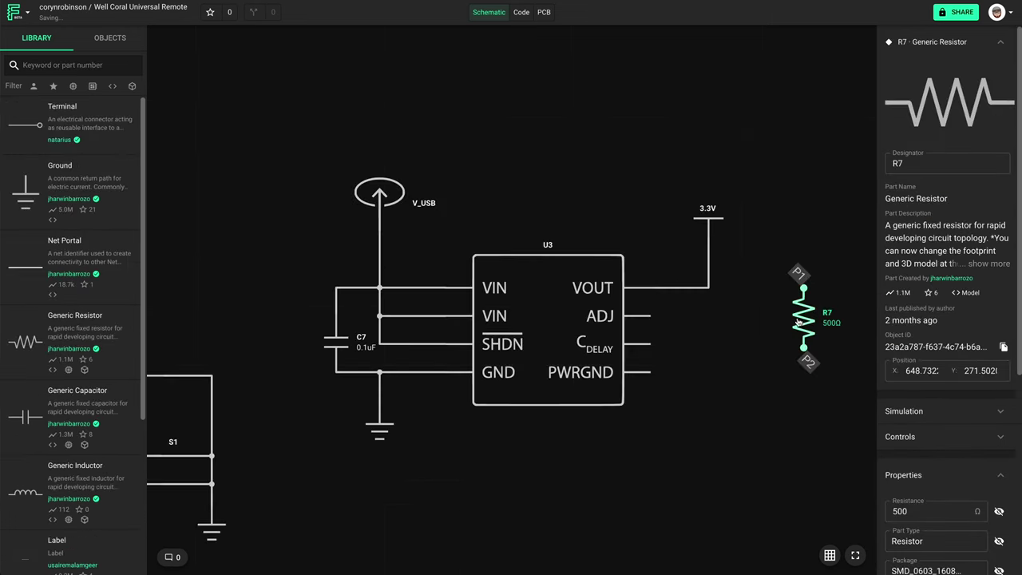
Stack R7 above a second 500 Ω resistor in series, and wire U3's ADJ pin to their junction.
left_click_drag(801, 292, 786, 372)
left_click(775, 365)
left_click(786, 289)
left_click(825, 333)
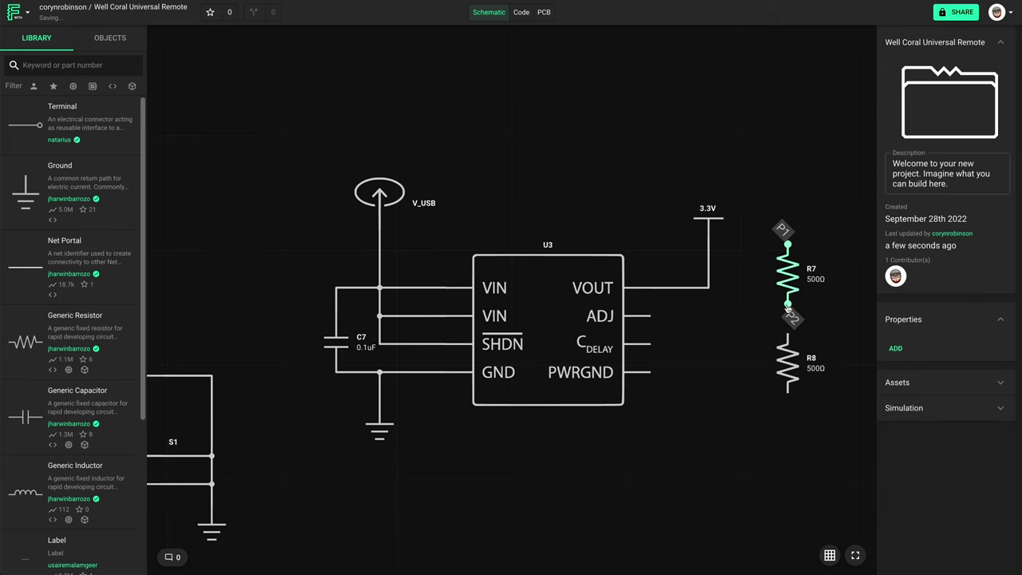
left_click_drag(787, 306, 787, 336)
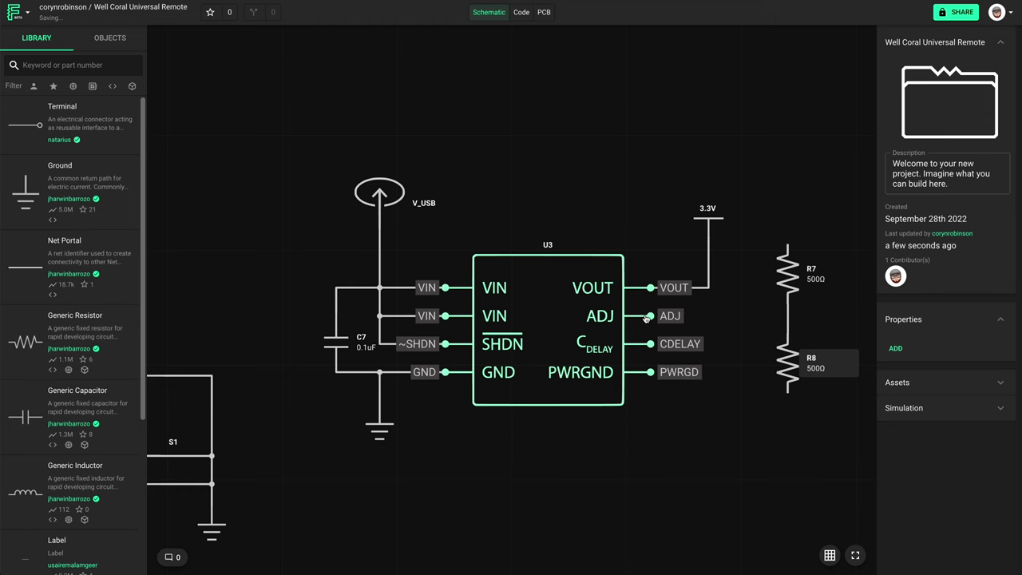
left_click_drag(648, 316, 789, 319)
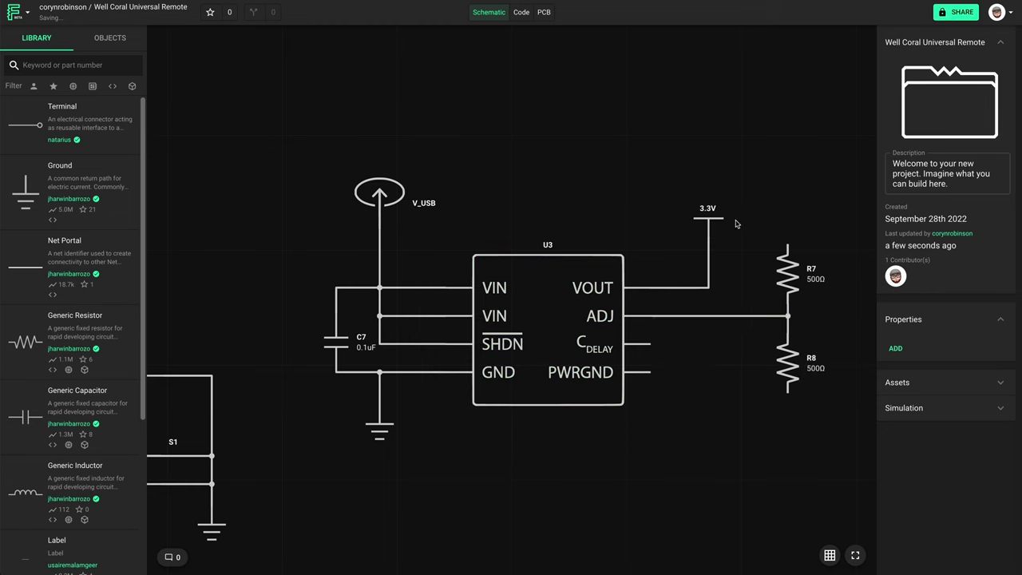
Raise the 3.3V symbol above U3's VOUT pin and wire R7's upper pin to its supply line.
left_click(709, 220)
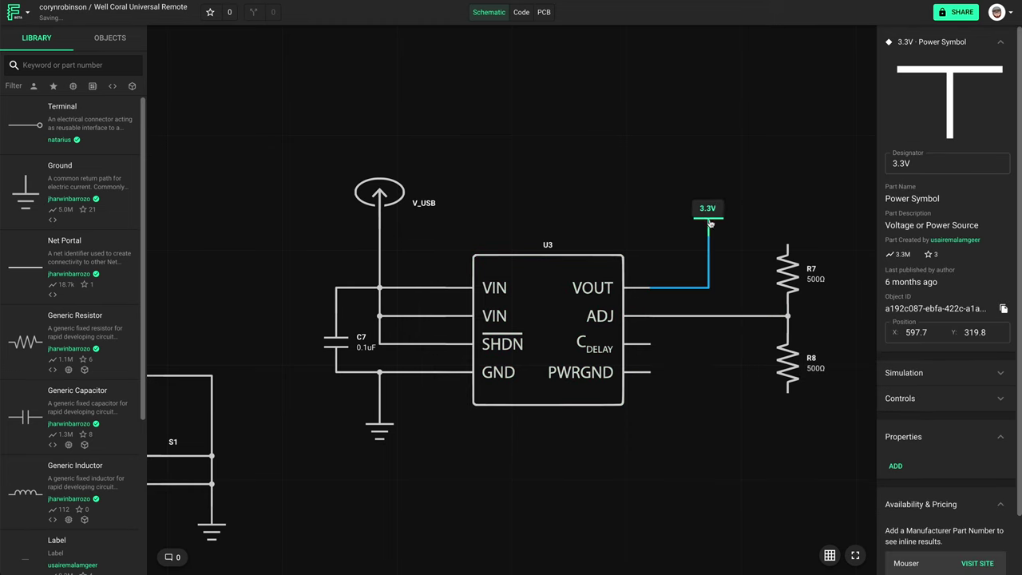
left_click_drag(709, 223, 719, 171)
left_click(788, 231)
left_click_drag(787, 243, 722, 237)
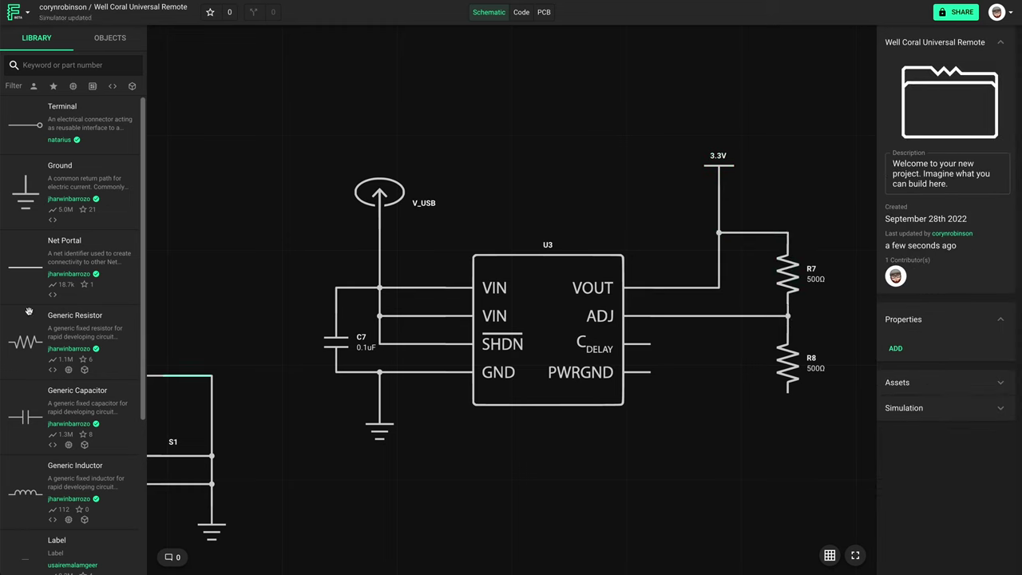
Add a ground symbol below U3's output side and wire the PWRGND pin and R8's lower pin to it.
left_click_drag(24, 209, 720, 471)
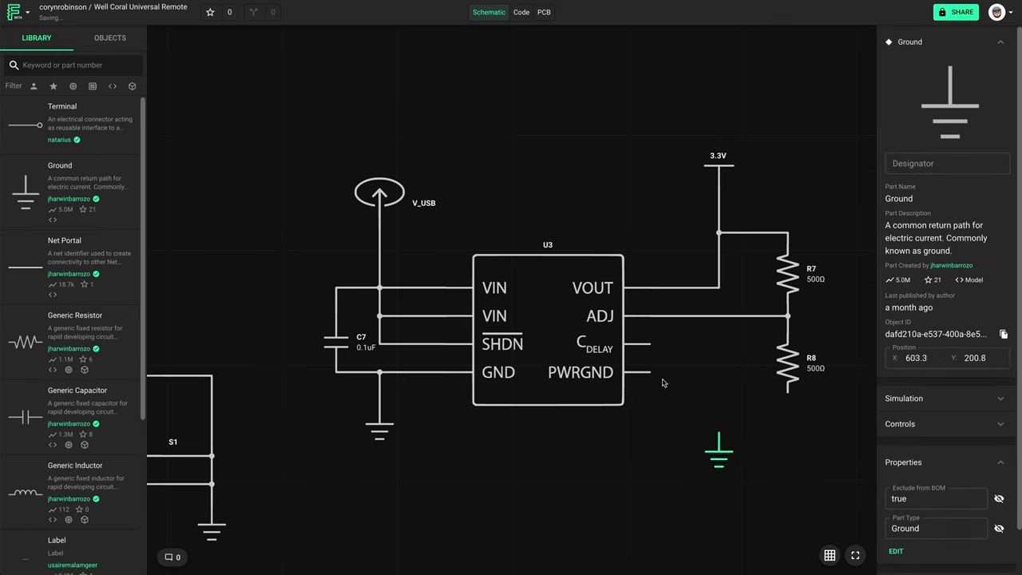
left_click_drag(651, 373, 716, 428)
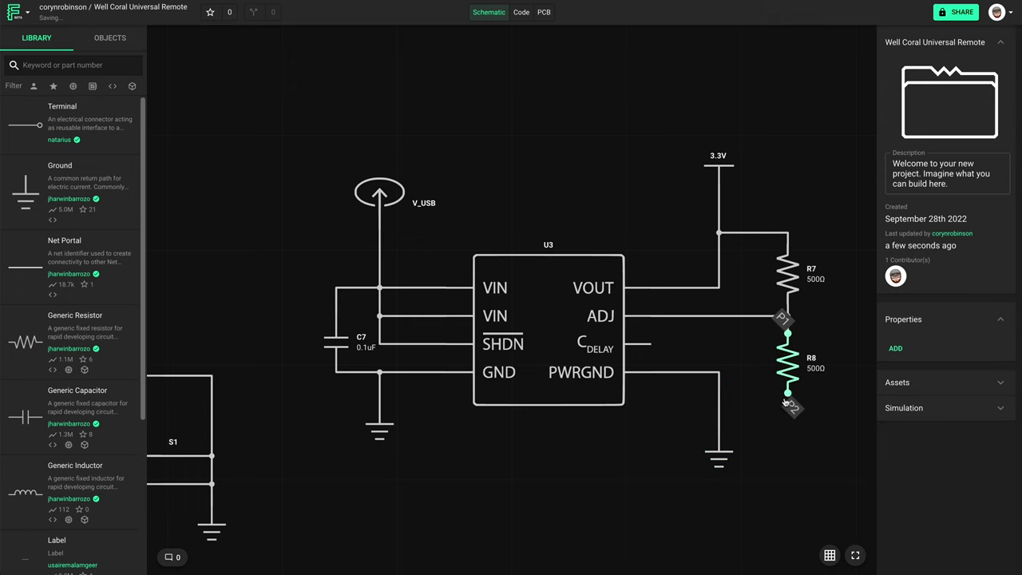
left_click_drag(788, 404, 716, 410)
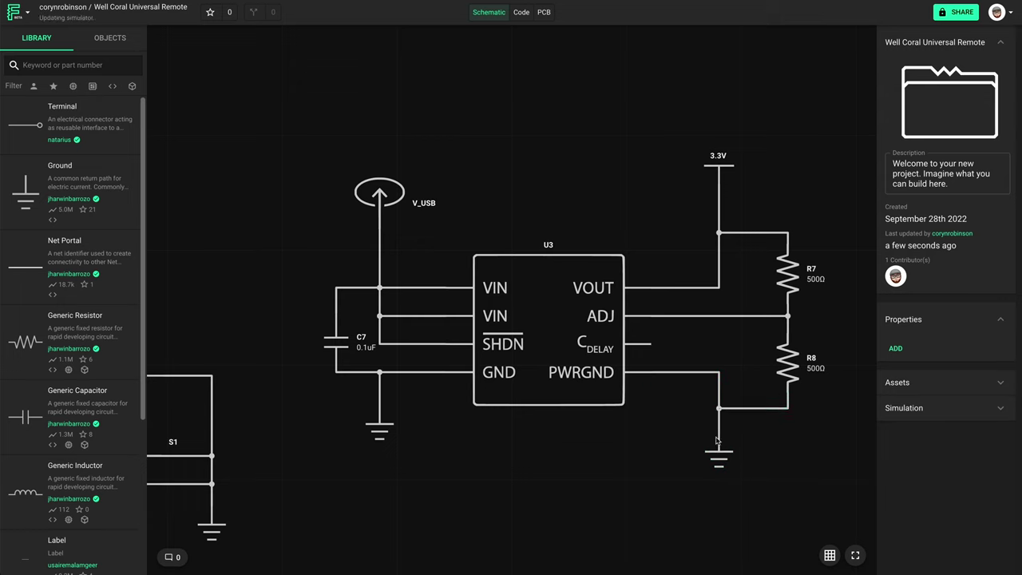
Add a generic capacitor at U3's CDELAY pin and wire its other end to the ground line, shifted closer to R8.
left_click_drag(37, 422, 735, 360)
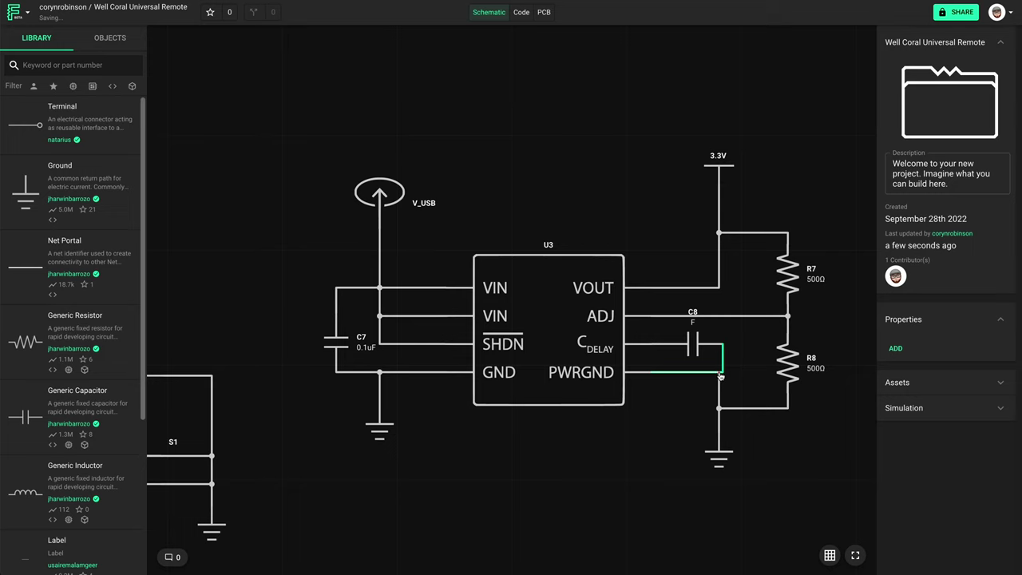
left_click(719, 449)
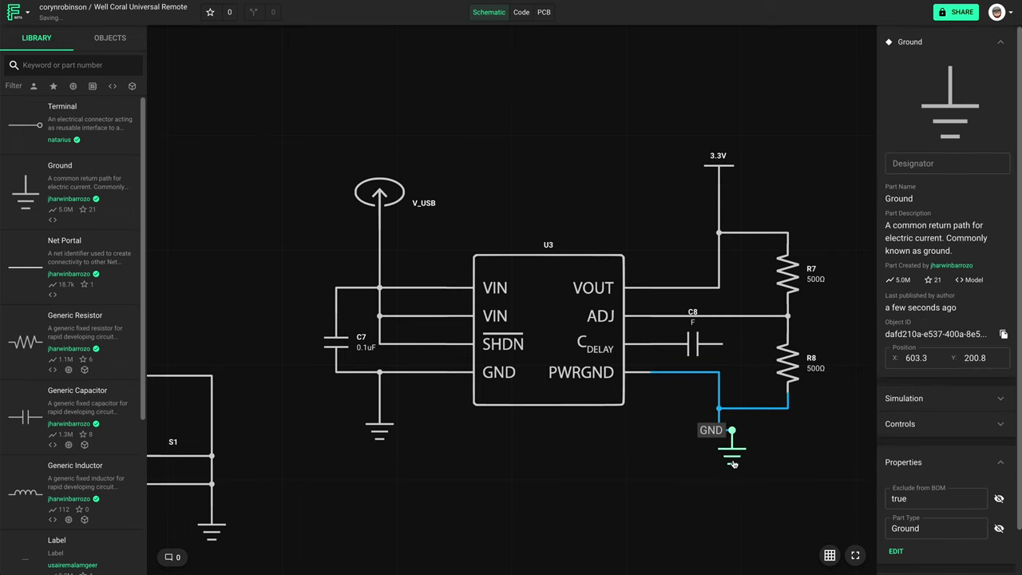
left_click_drag(719, 389, 744, 391)
left_click_drag(719, 453, 743, 456)
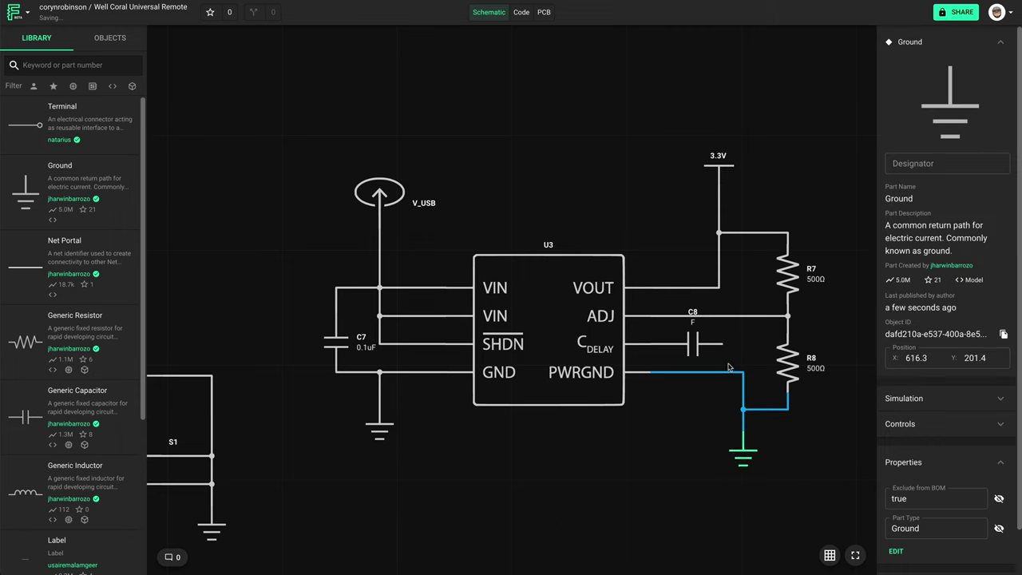
left_click_drag(723, 344, 742, 377)
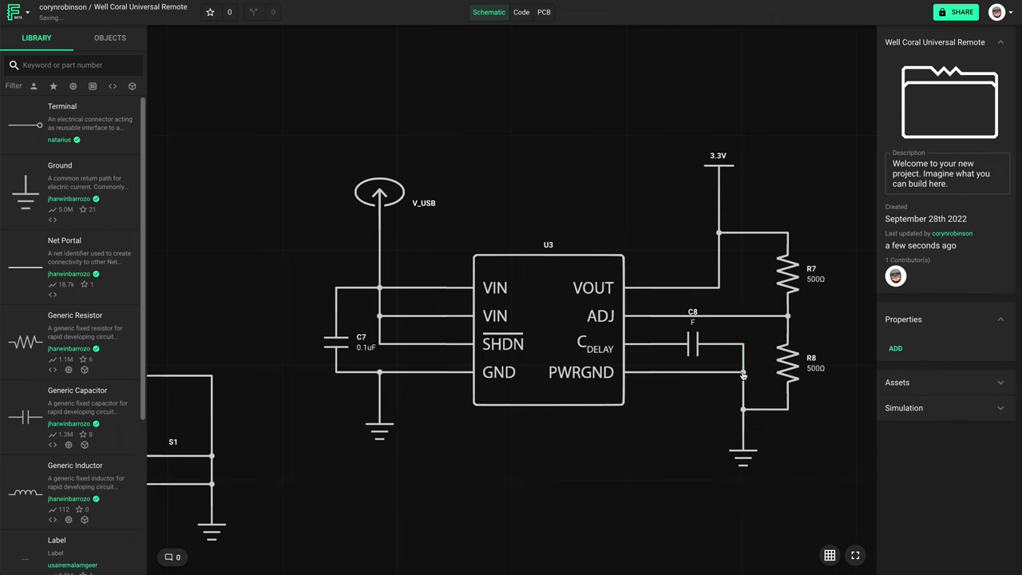
Set capacitor C8's capacitance to 1n.
left_click(693, 344)
left_click(909, 504)
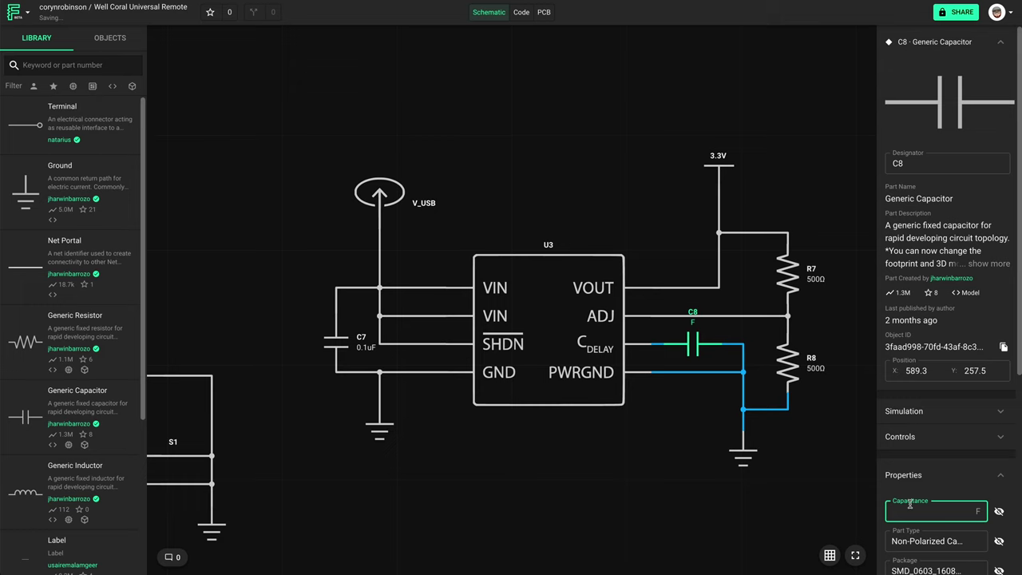
type("1n")
key("Return")
left_click(667, 552)
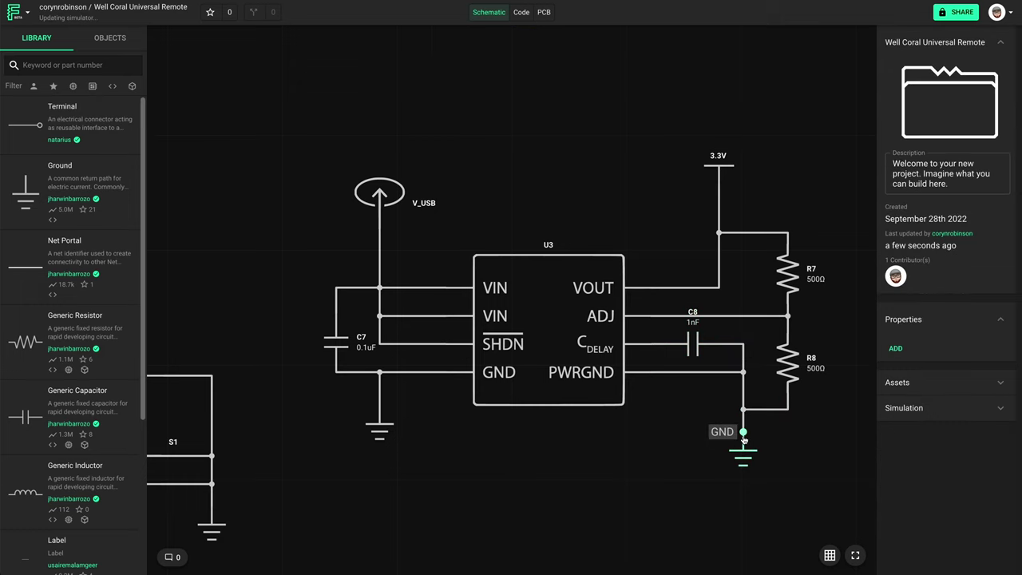
Set resistor R8's resistance to 1000 Ω.
left_click(788, 375)
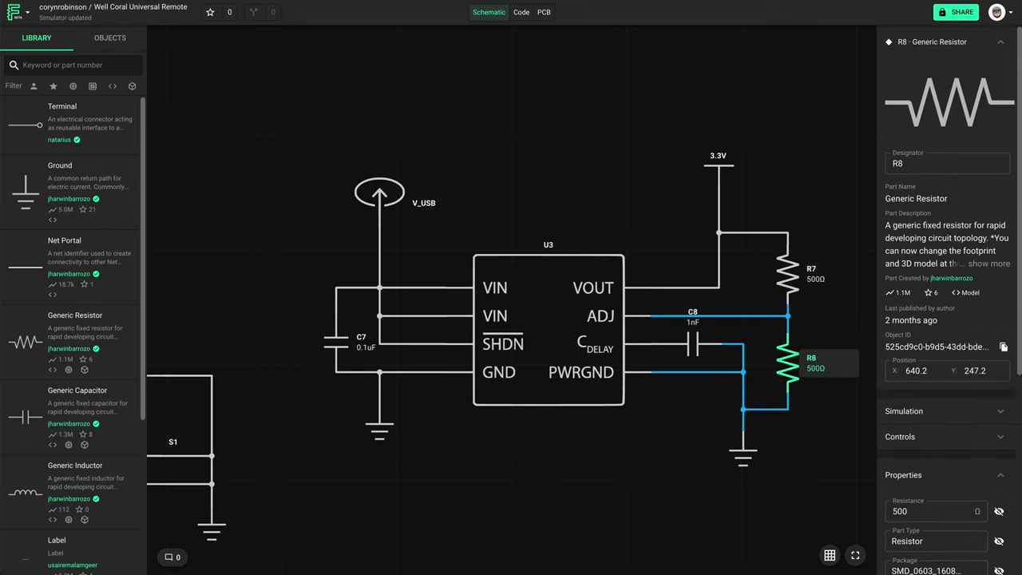
double_click(938, 513)
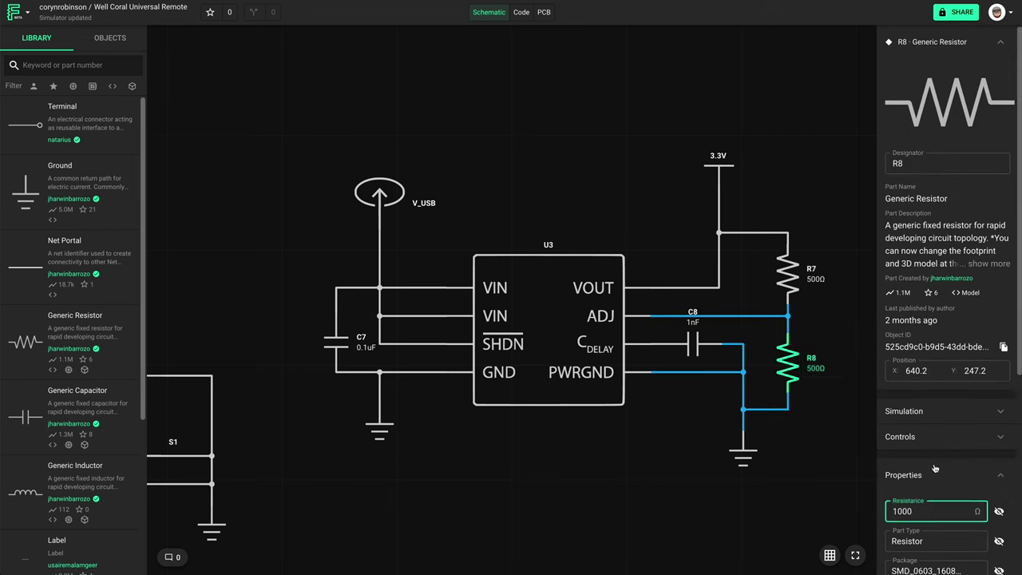
type("1000")
key("Return")
Set resistor R7's resistance to 7050 Ω.
left_click(787, 274)
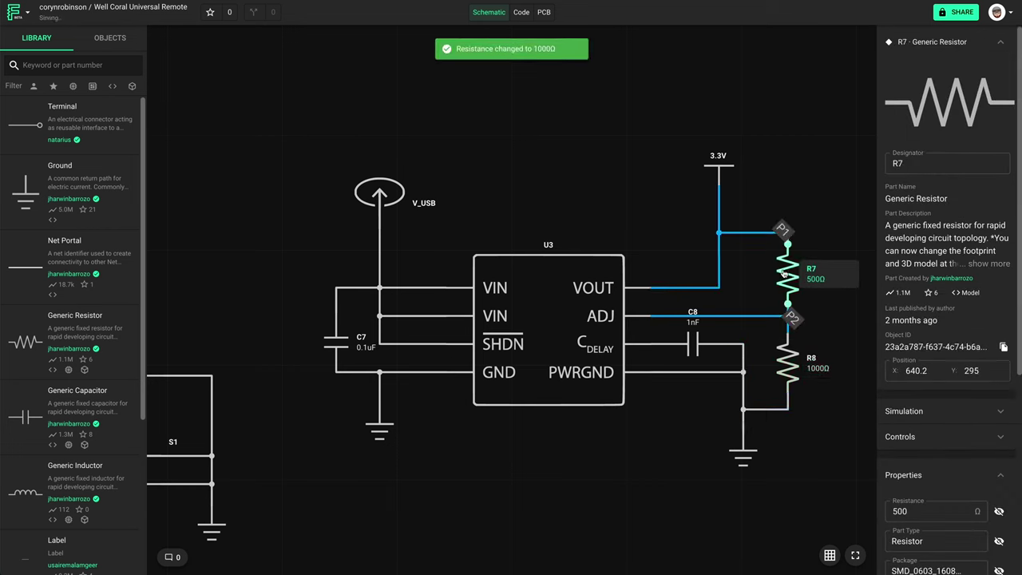
double_click(946, 513)
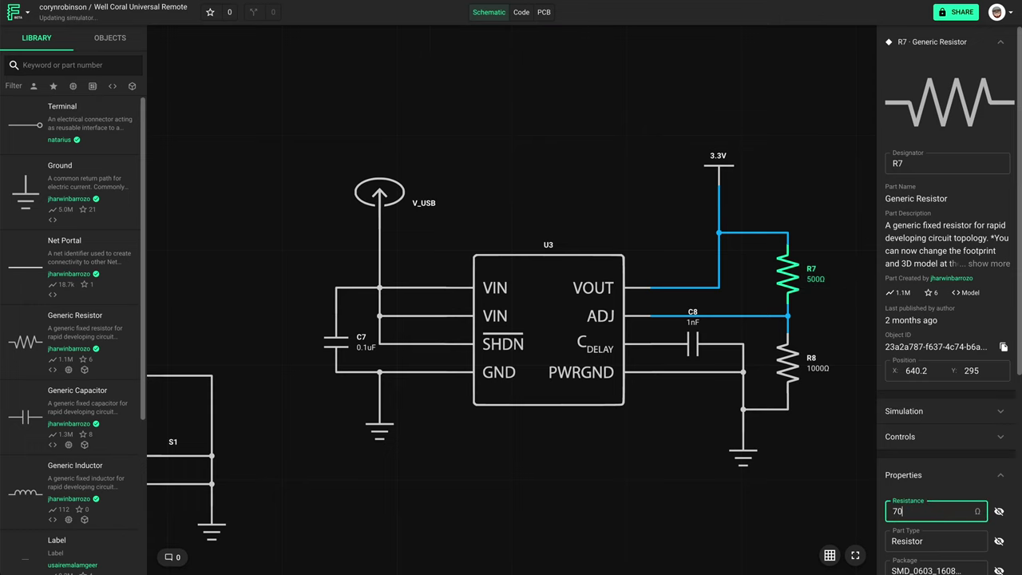
type("7050")
key("Return")
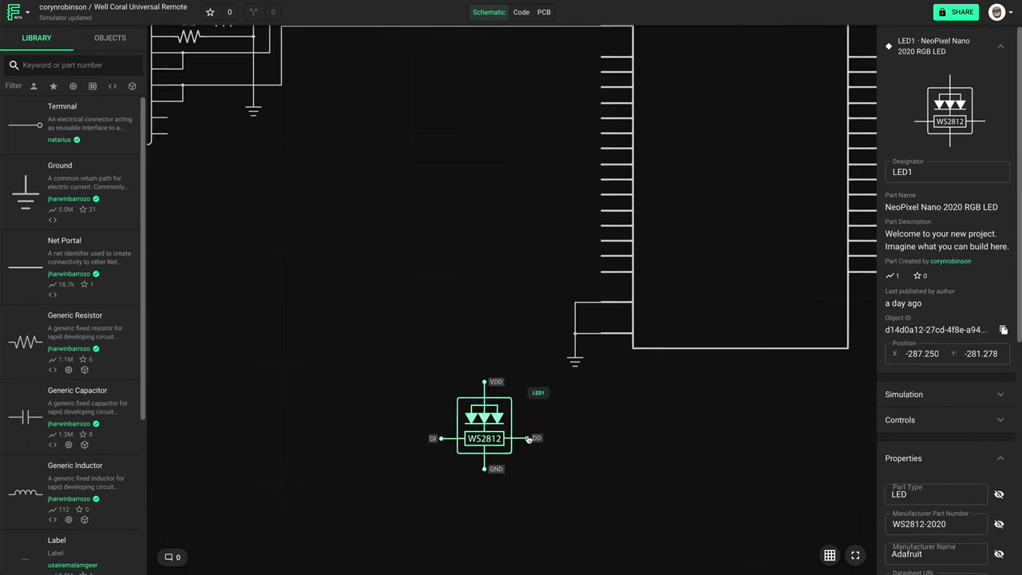
Move LED1 below the microcontroller and wire the GPIO25 pin to the LED's DI pin.
left_click_drag(498, 433, 651, 457)
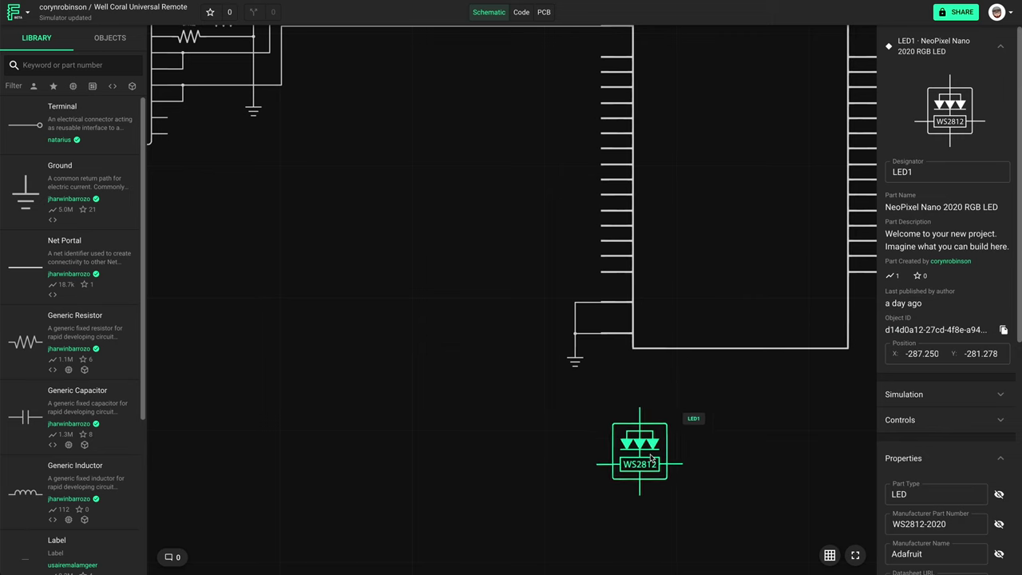
left_click(578, 448)
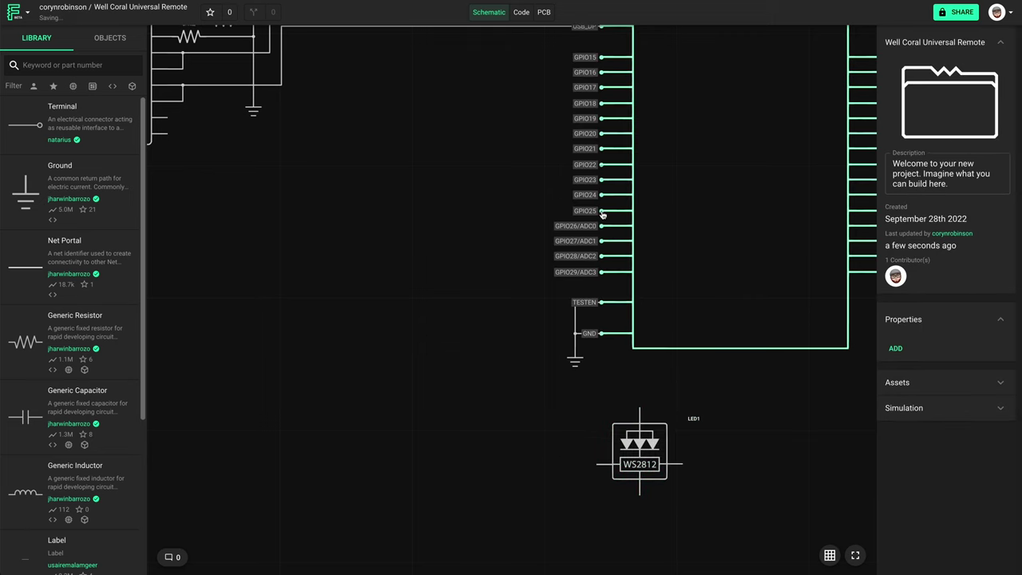
left_click(602, 213)
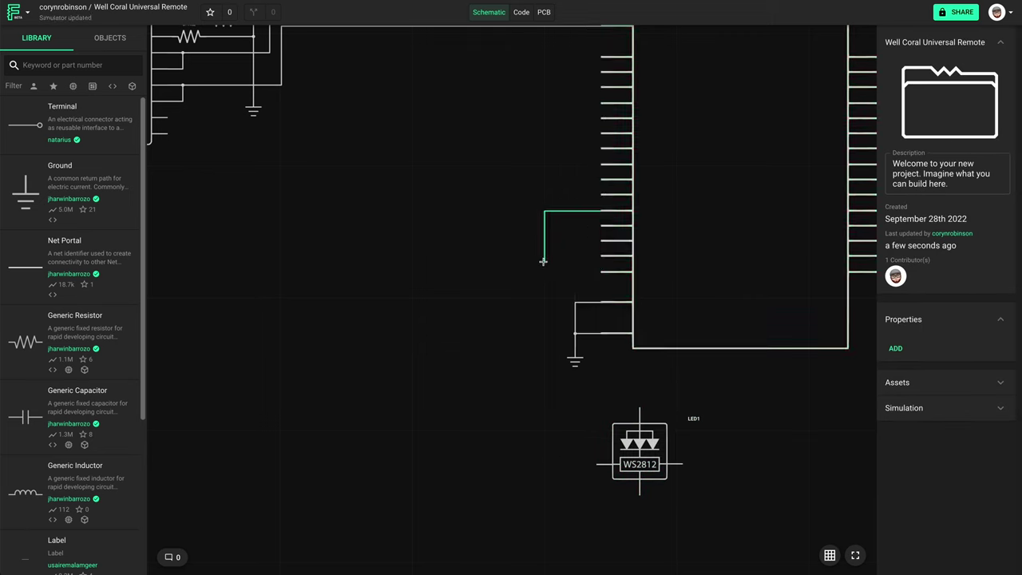
left_click(542, 261)
left_click(594, 461)
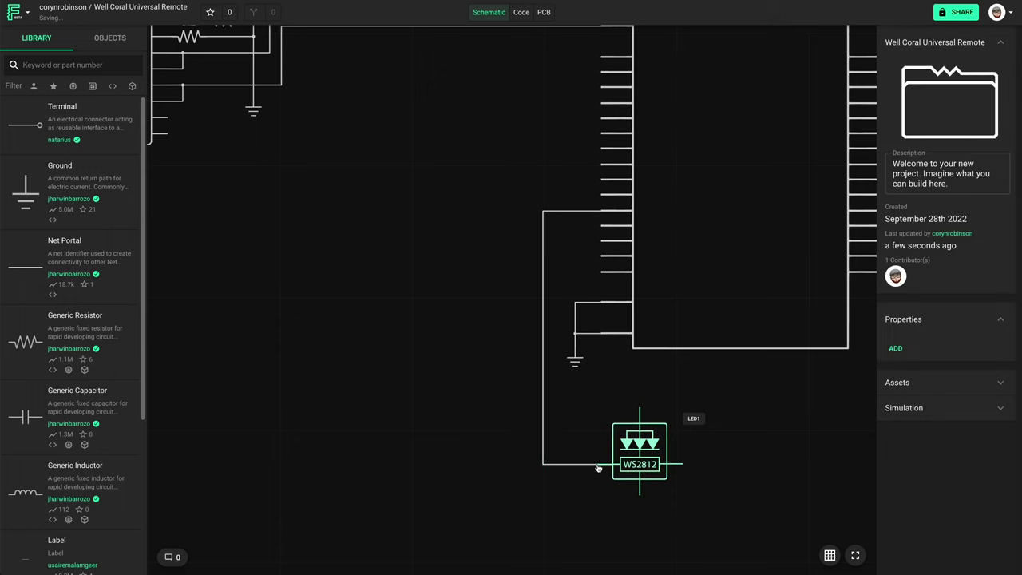
Copy the microcontroller's ground symbol, paste it below LED1 and wire it to the LED's GND pin.
left_click(577, 363)
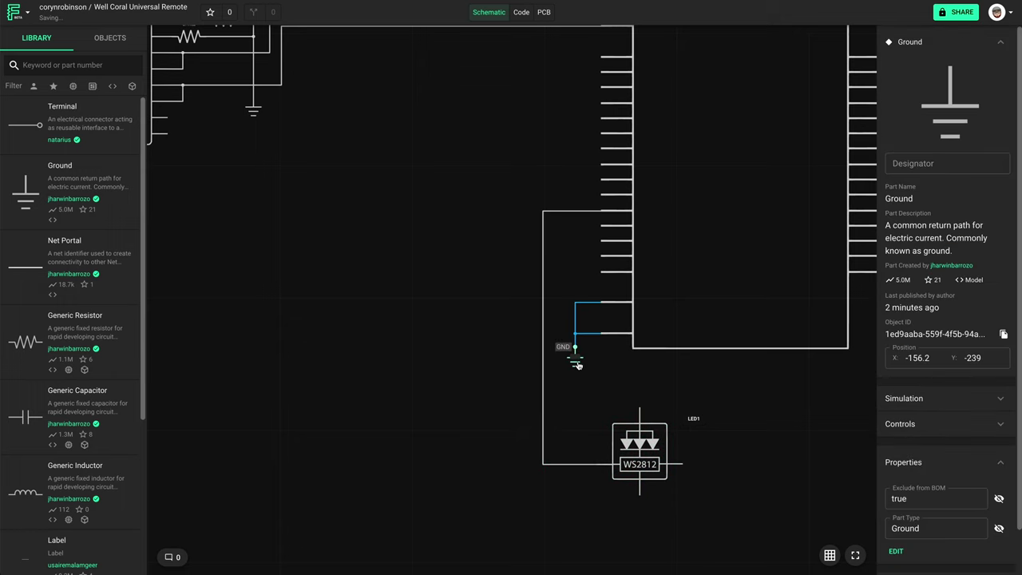
left_click(653, 534)
key("ctrl+v")
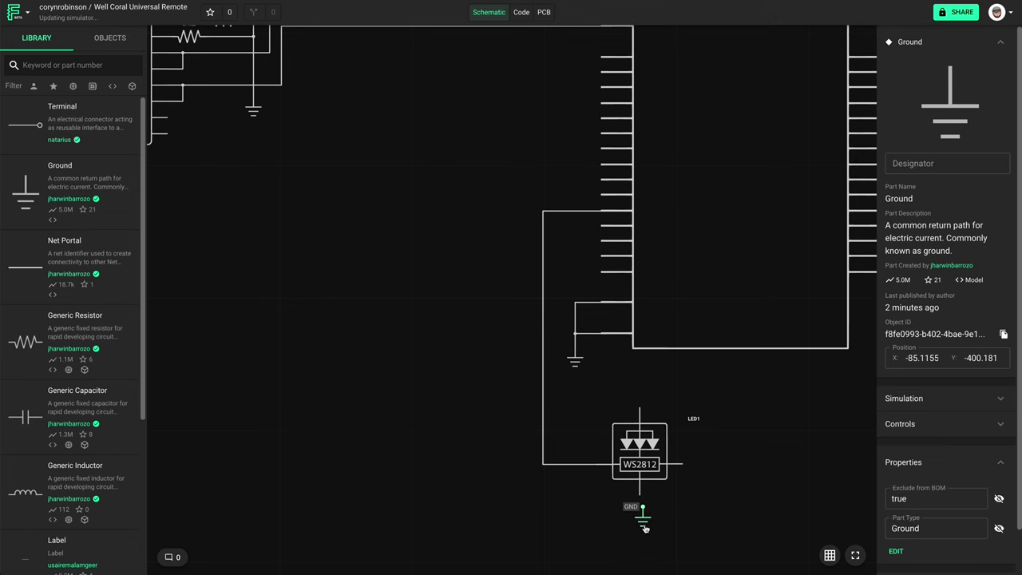
left_click(643, 533)
left_click_drag(641, 497, 638, 514)
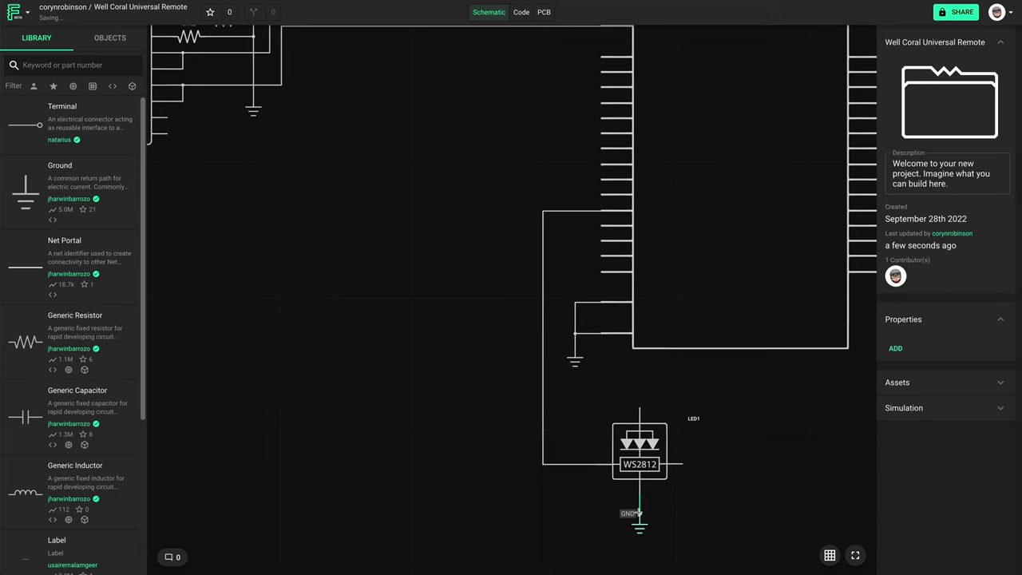
Copy the V_USB signal portal from the USB-C connector and attach the copy to LED1's VDD pin.
scroll(638, 513, "down", 3)
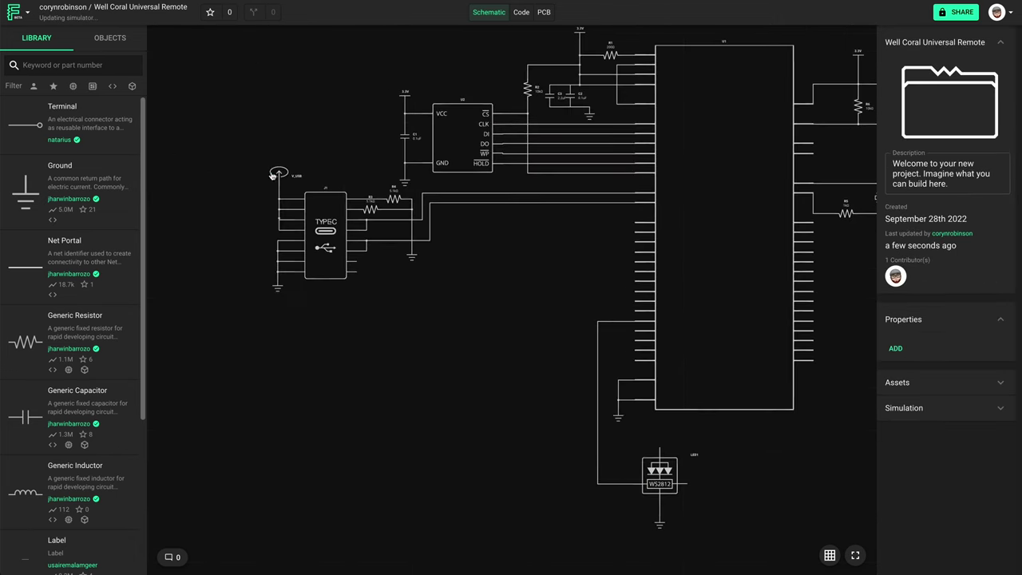
left_click(277, 172)
scroll(696, 446, "up", 4)
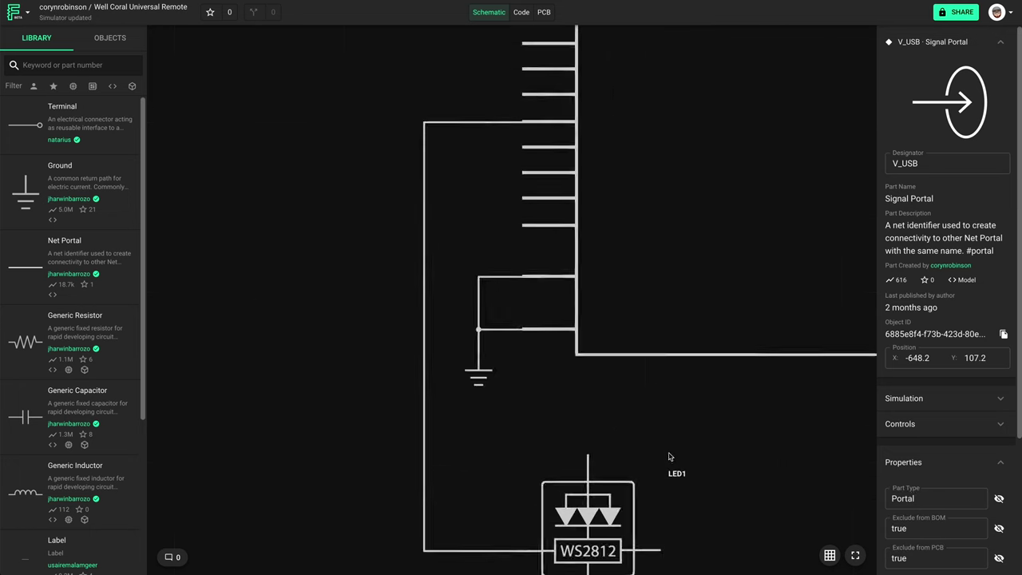
left_click(614, 374)
key("ctrl+v")
left_click_drag(589, 386, 564, 456)
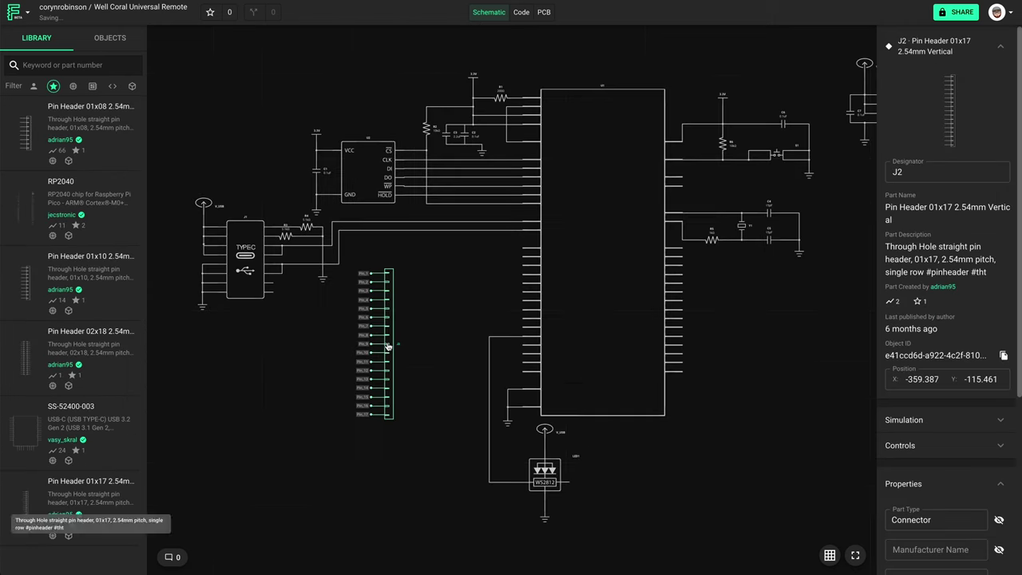
Turn pin header J2 so its pins face the microcontroller and move it level with the GPIO pins.
right_click(388, 346)
left_click(413, 444)
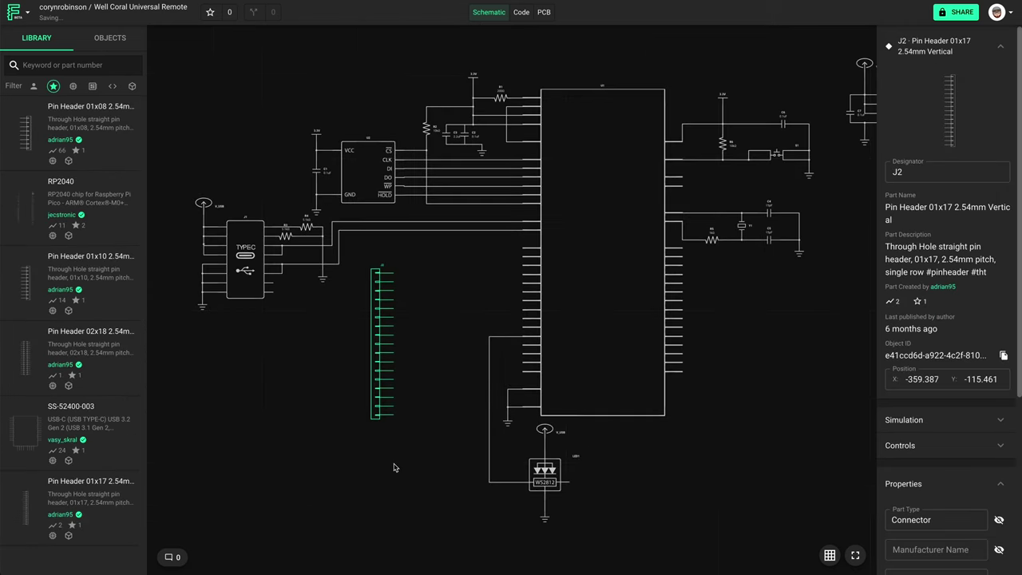
left_click(395, 467)
left_click_drag(379, 347, 386, 322)
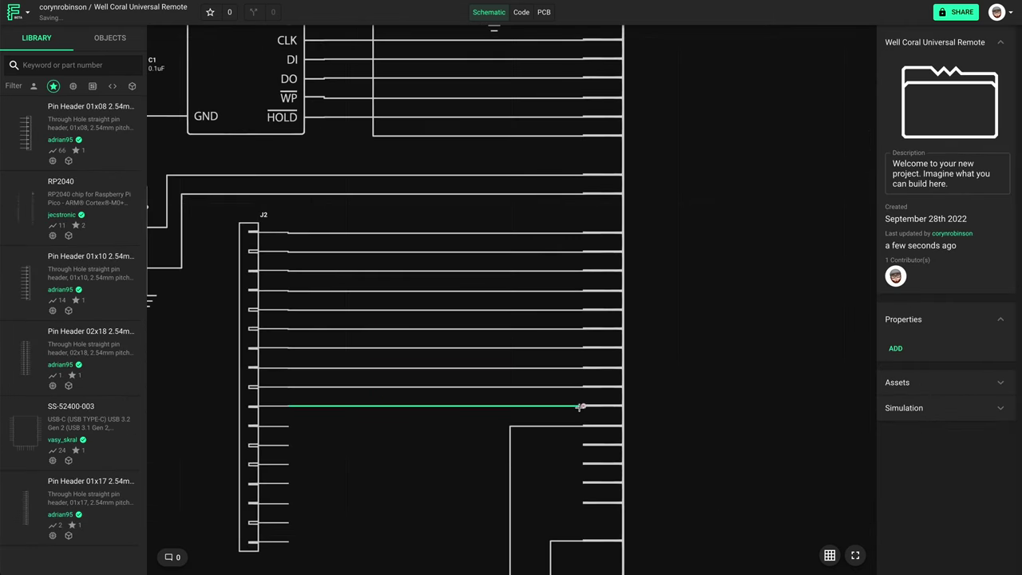
Wire J2's tenth, eleventh and twelfth pins to GPIO24, GPIO26/ADC0 and GPIO27/ADC1, skipping the LED's GPIO25 pin.
left_click(581, 407)
left_click(288, 425)
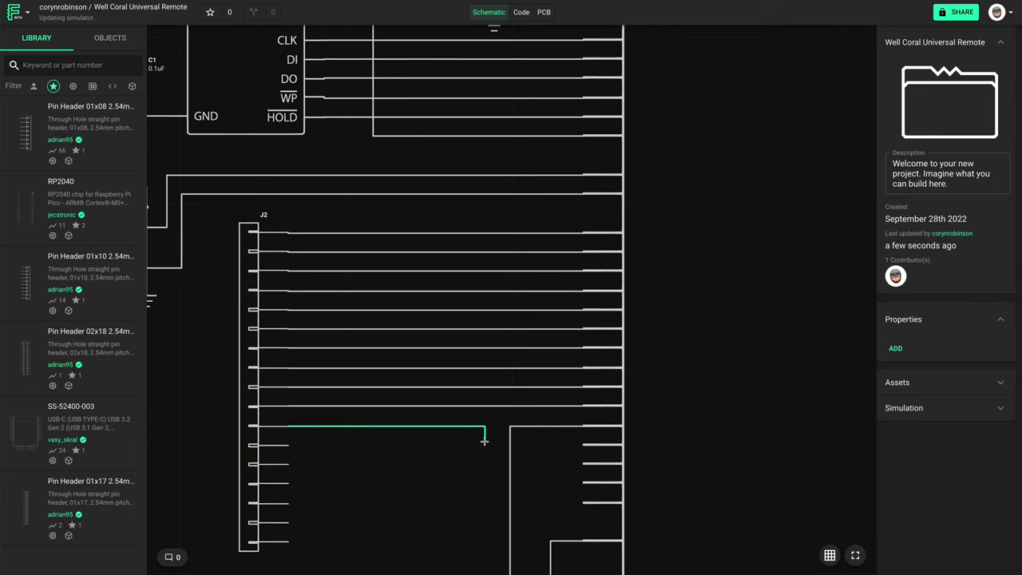
left_click(583, 444)
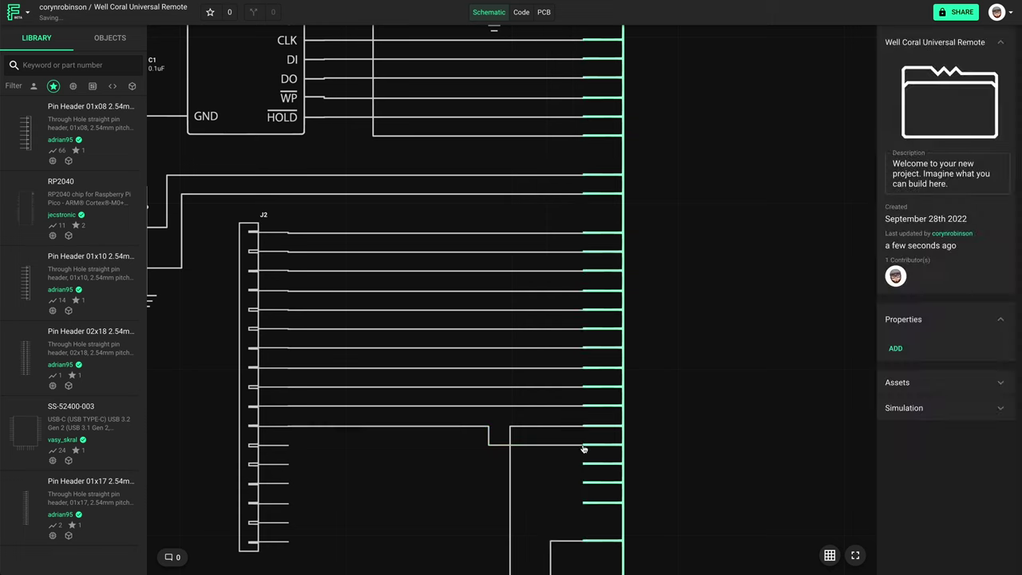
left_click(288, 444)
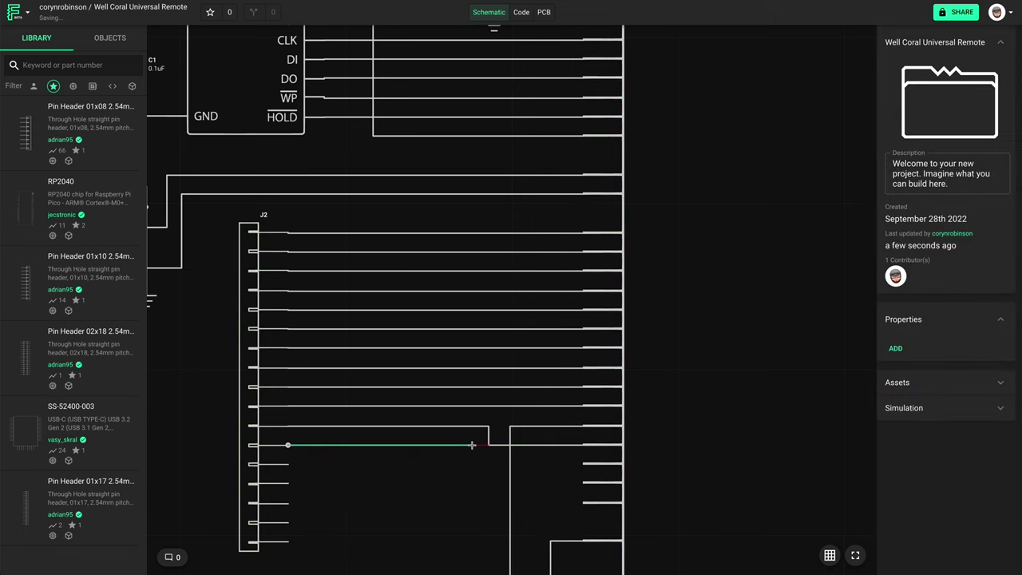
left_click(472, 444)
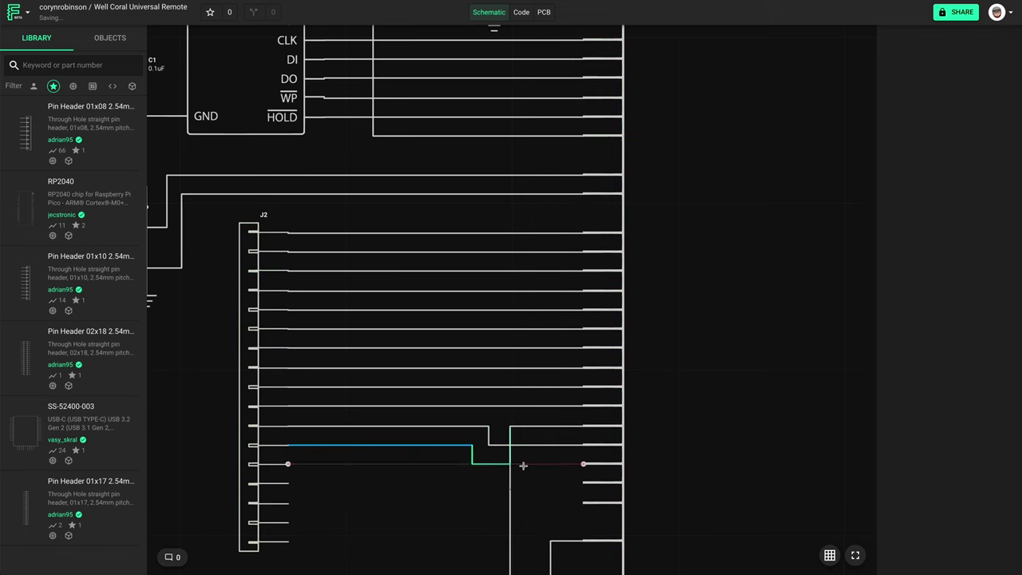
left_click(583, 463)
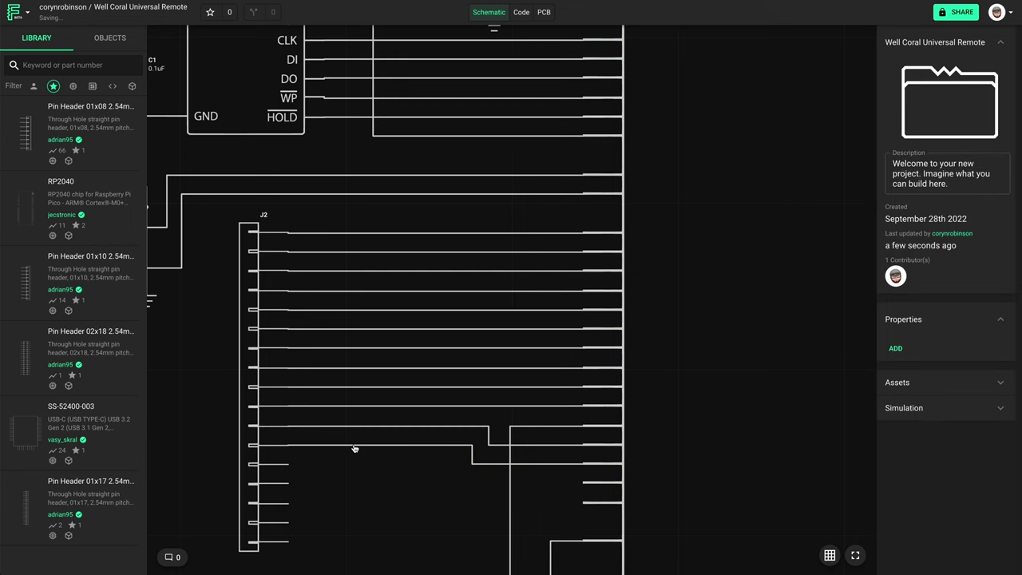
left_click(289, 464)
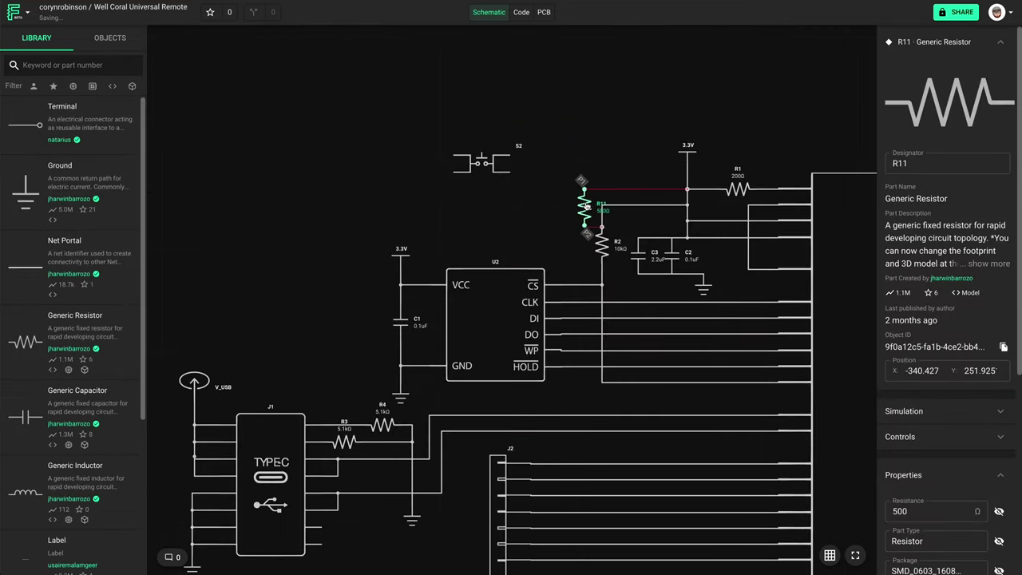
Move resistor R11 above U2's CS line, wire its lower end to that line, and open its resistance for editing.
mouse_move(587, 206)
left_mouse_down()
mouse_move(586, 185)
mouse_move(578, 218)
left_mouse_up()
left_click(576, 217)
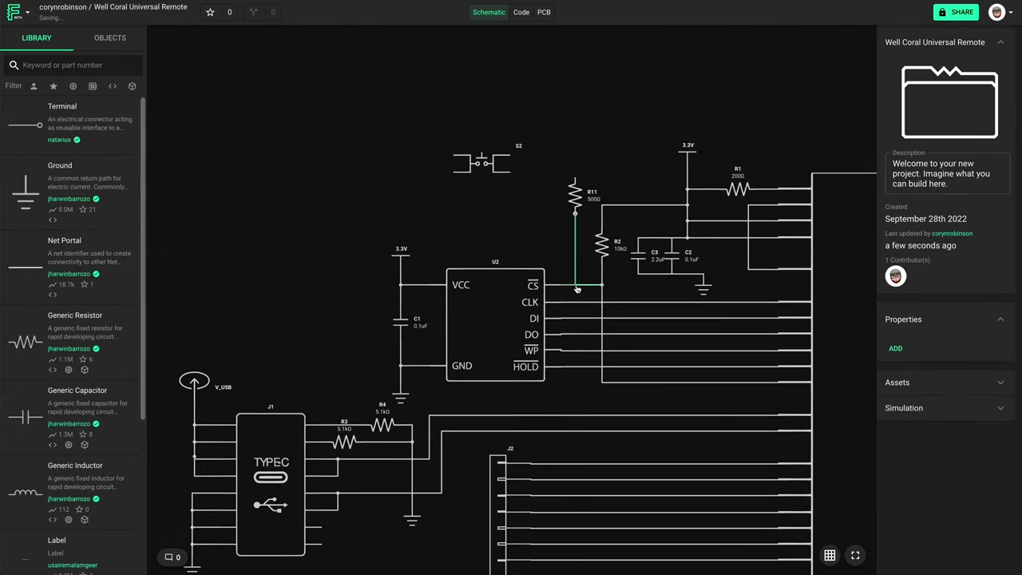
left_click(581, 192)
left_click(926, 511)
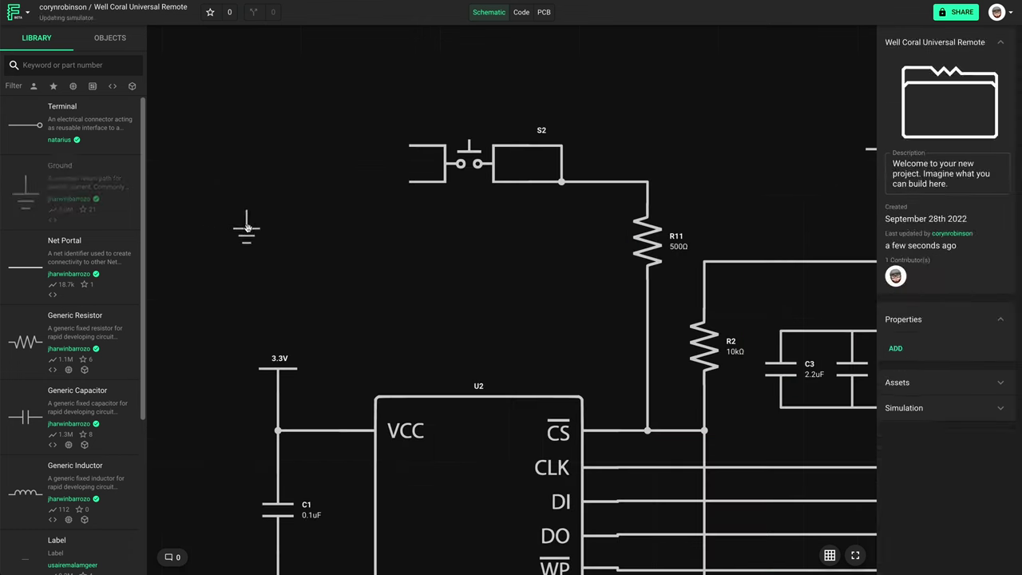
Add a ground symbol beside switch S2 and wire both of the switch's unconnected pins to it.
left_click_drag(247, 228, 335, 246)
left_click(410, 182)
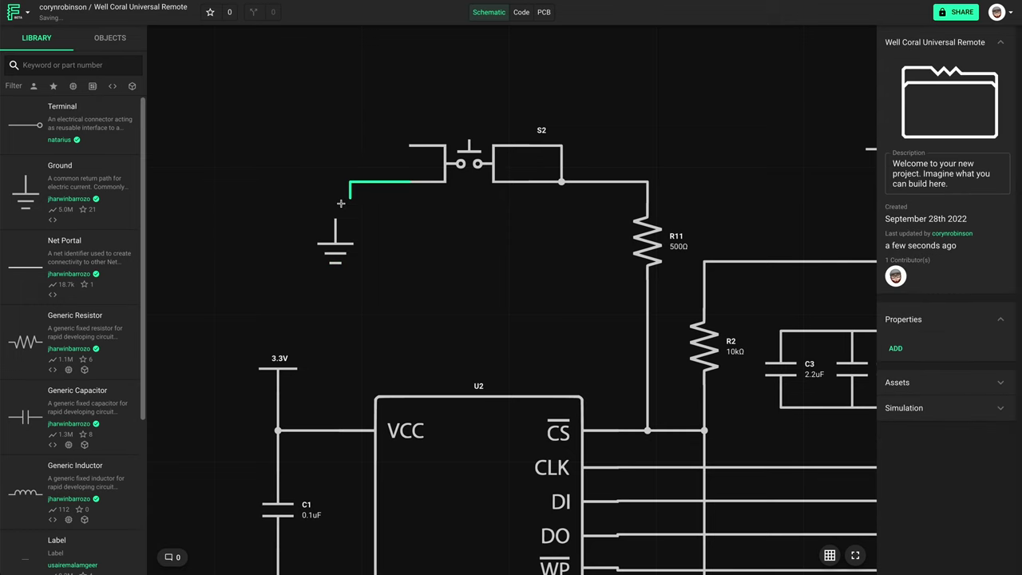
left_click(335, 221)
left_click(408, 146)
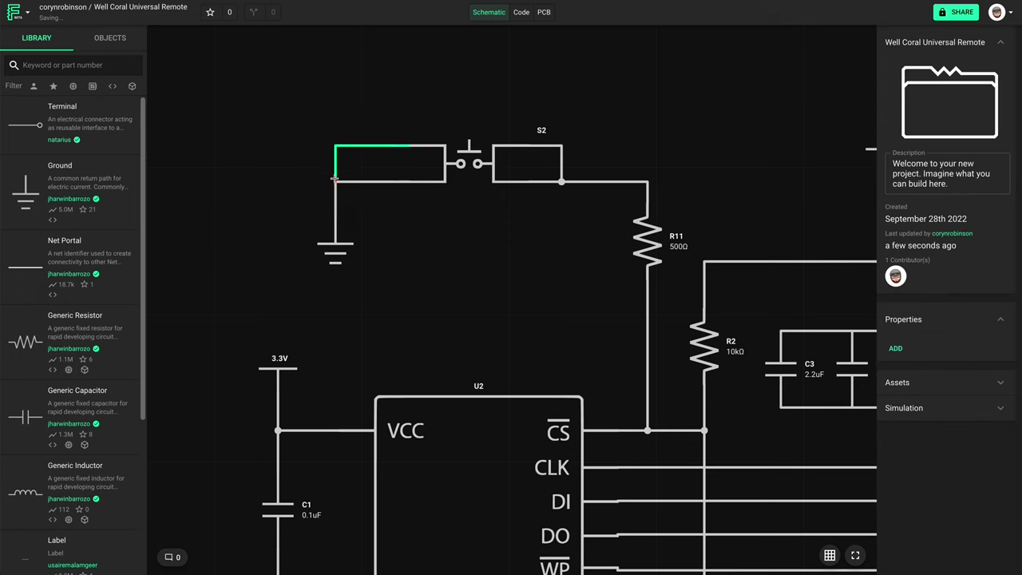
left_click(335, 183)
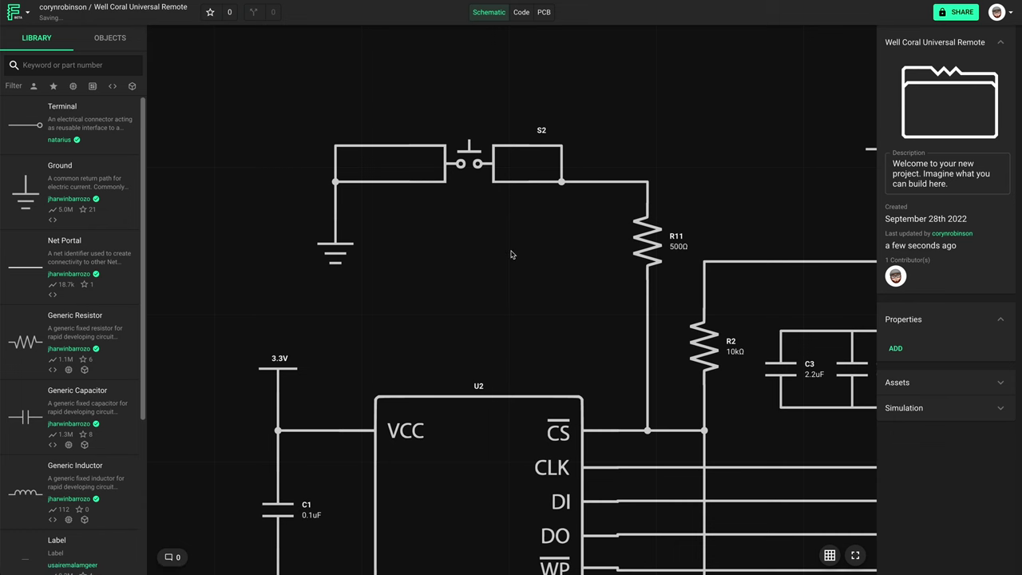
scroll(570, 279, "down", 3)
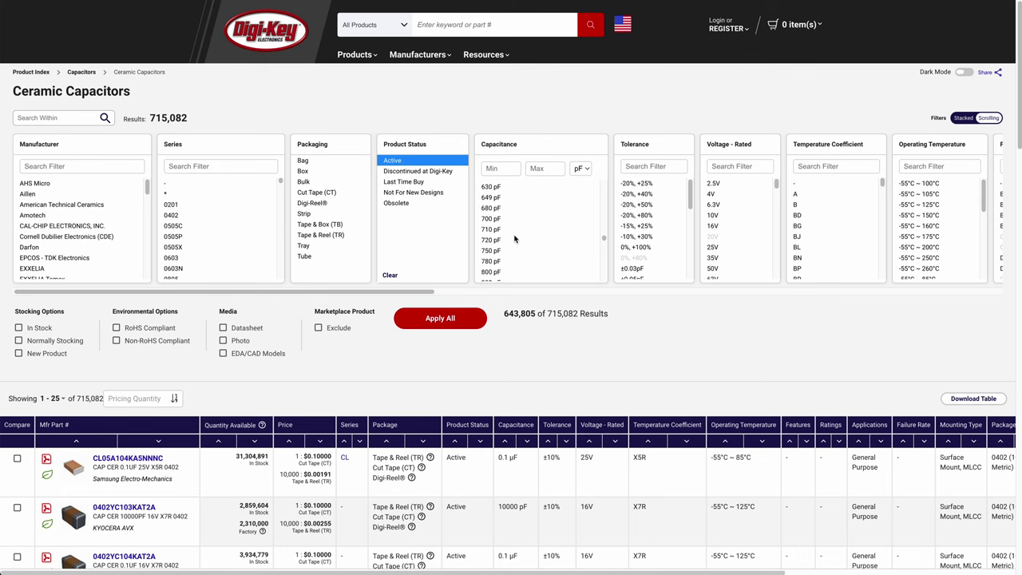
On Digi-Key, filter the active ceramic capacitors to 0.1 µF and in stock, excluding marketplace products.
scroll(515, 238, "down", 5)
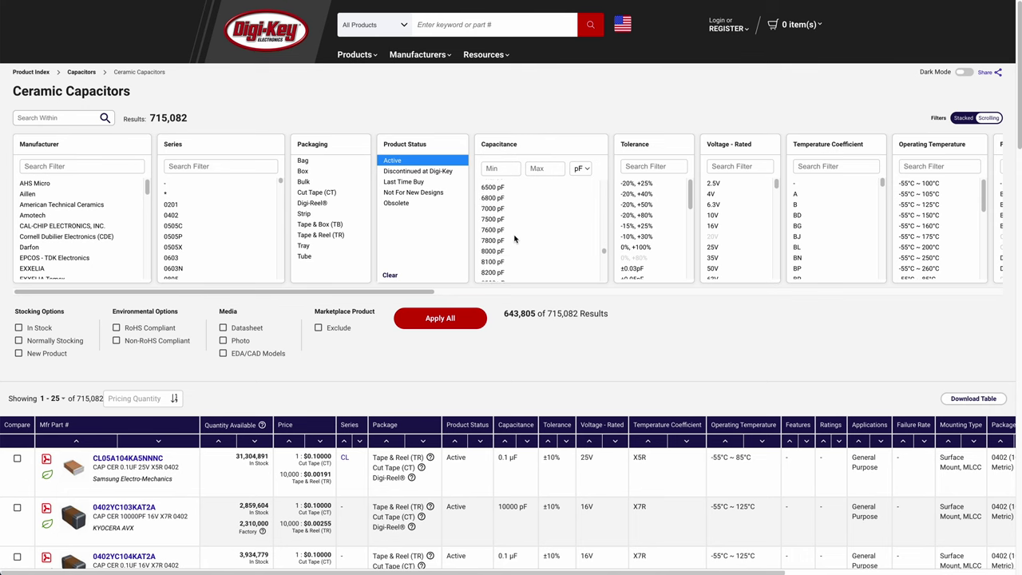
left_click(514, 193)
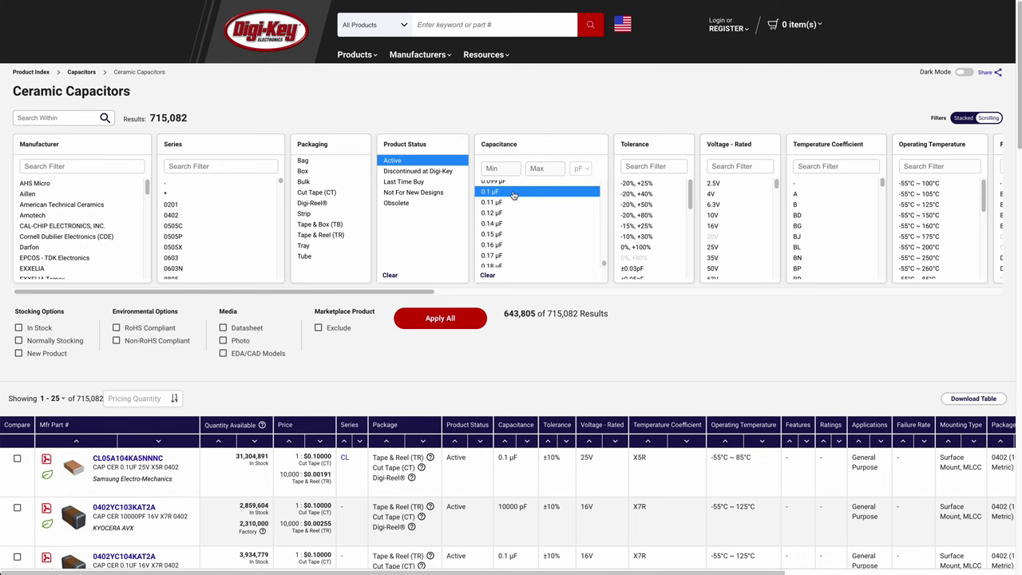
left_click(19, 328)
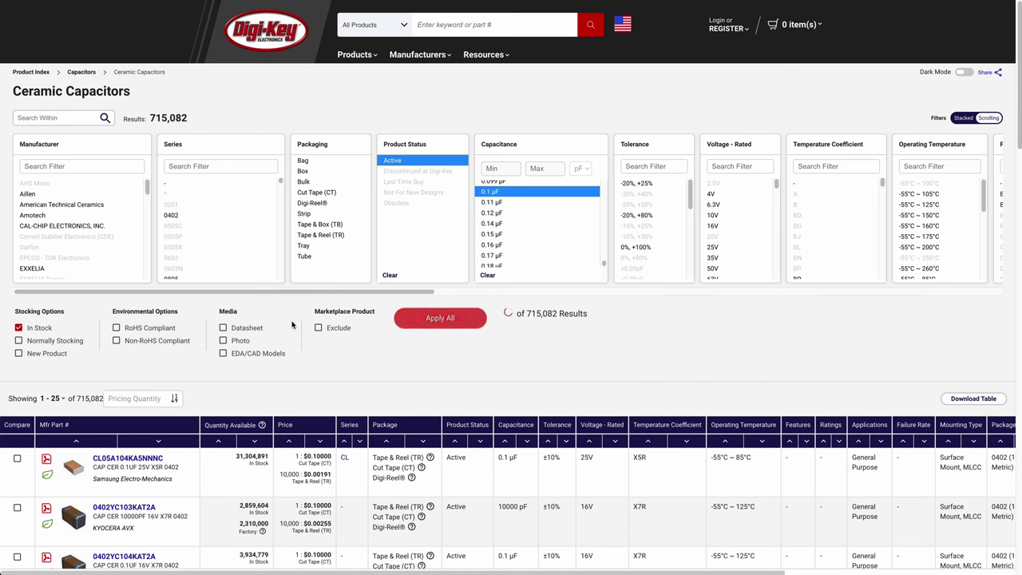
left_click(318, 328)
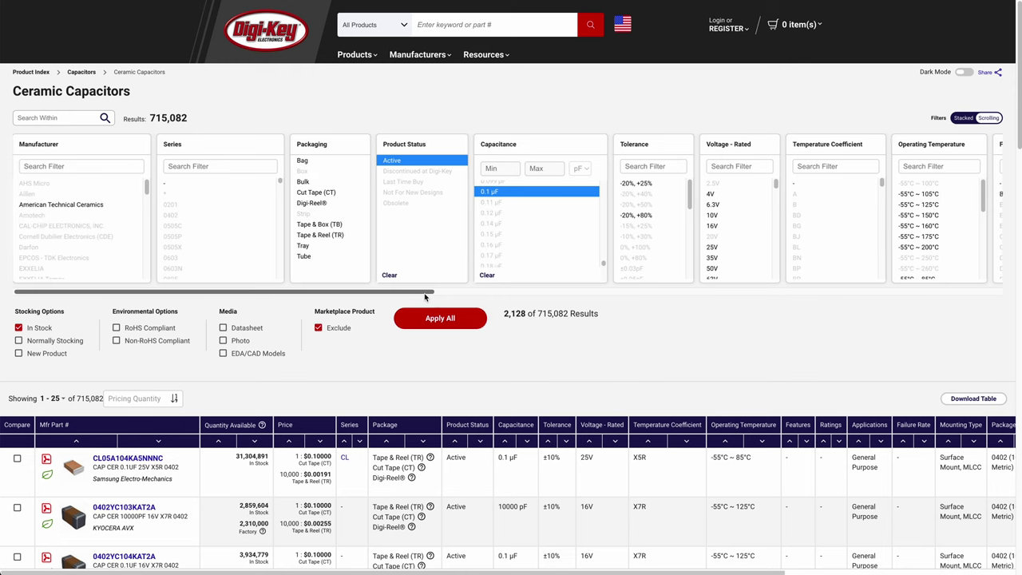
left_click_drag(424, 292, 471, 294)
Browse the filtered 0.1 µF capacitors and open TDK's CGA3E2X7R1E104K080AA product page.
scroll(212, 440, "down", 10)
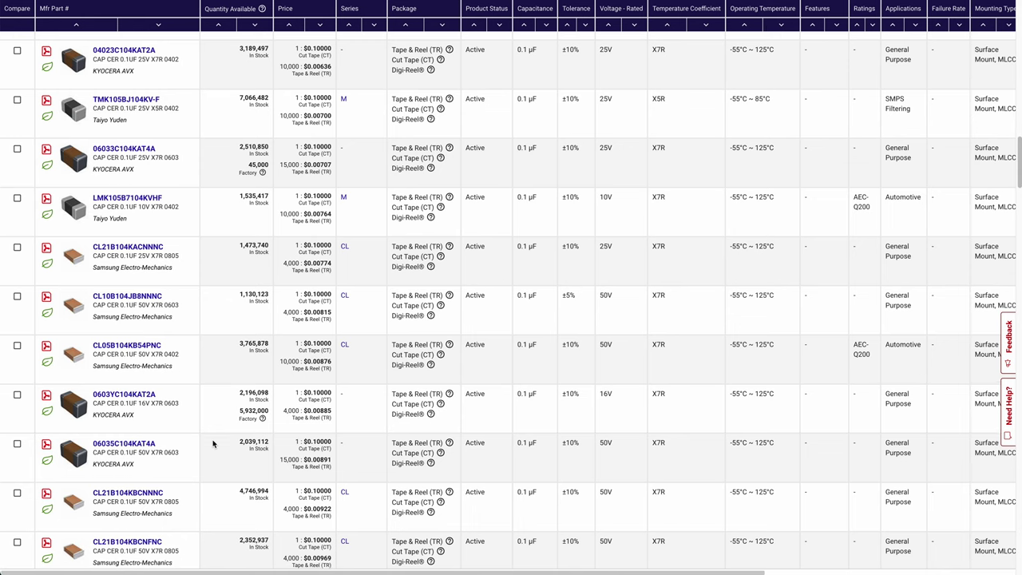
scroll(212, 443, "down", 3)
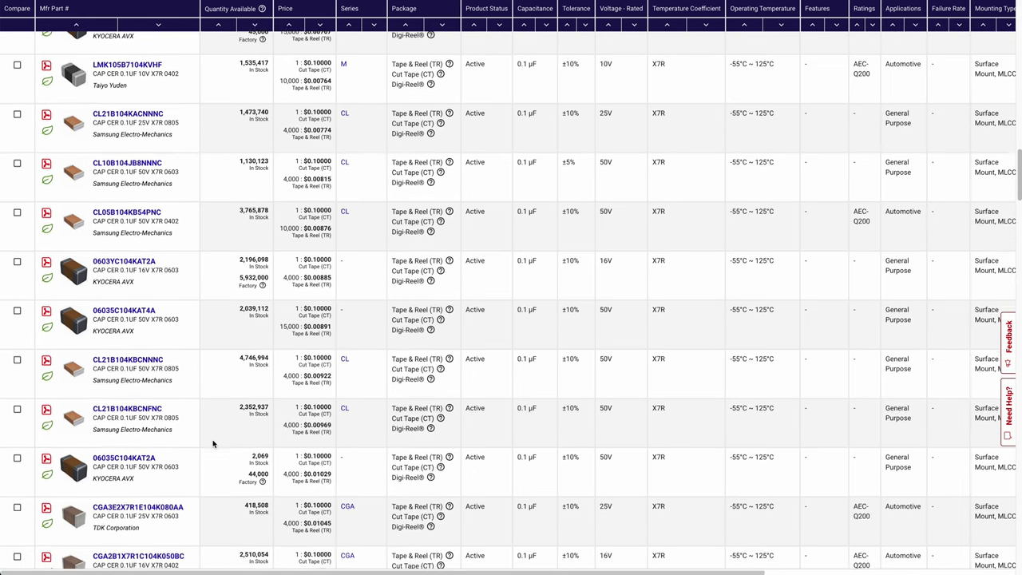
scroll(213, 443, "up", 10)
scroll(214, 443, "down", 10)
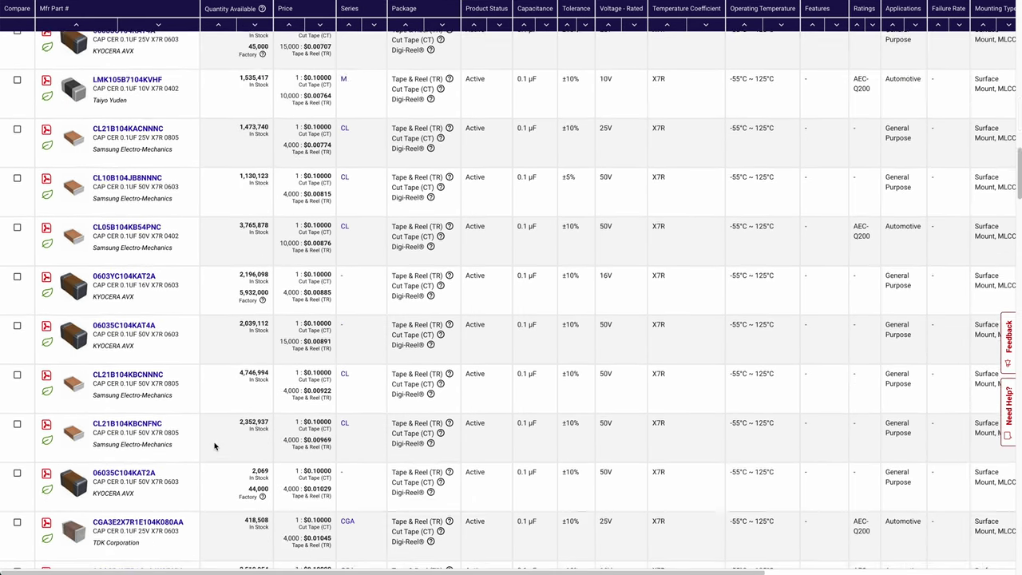
scroll(214, 446, "down", 1)
left_click(136, 472)
Copy the part number CGA3E2X7R1E104K080AA from the product page's heading.
double_click(425, 101)
right_click(425, 102)
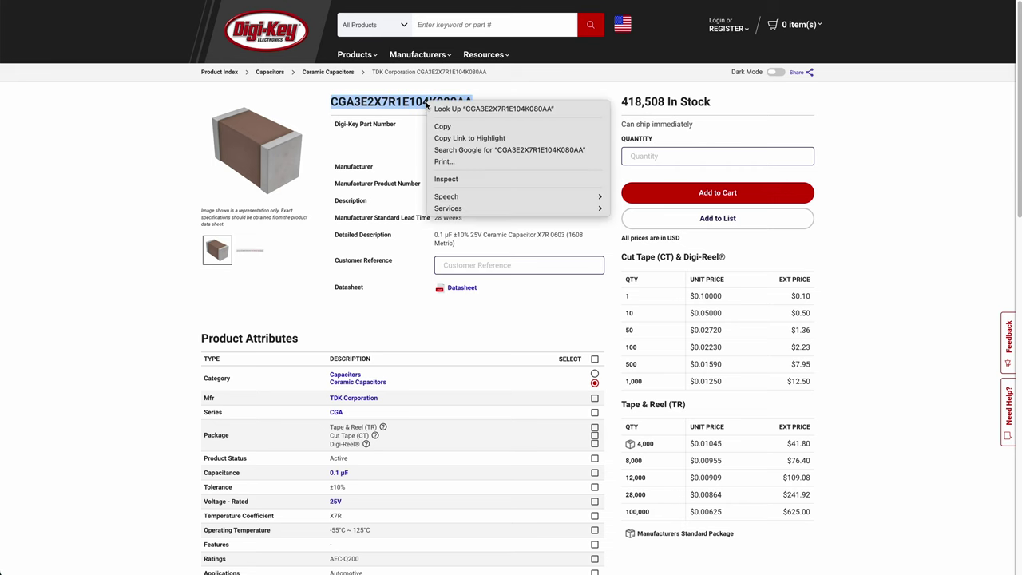
left_click(447, 128)
left_click(408, 140)
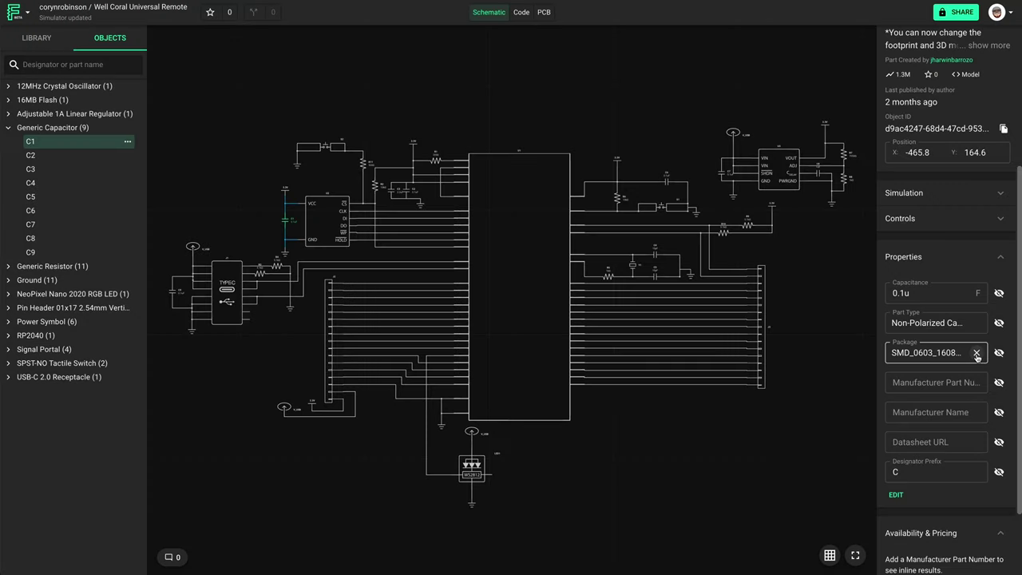
Set capacitor C1's package to SMD_0402_1005Metric, its manufacturer part number to CGA3E2X7R1E104K080AA and its manufacturer to TDK.
left_click(950, 352)
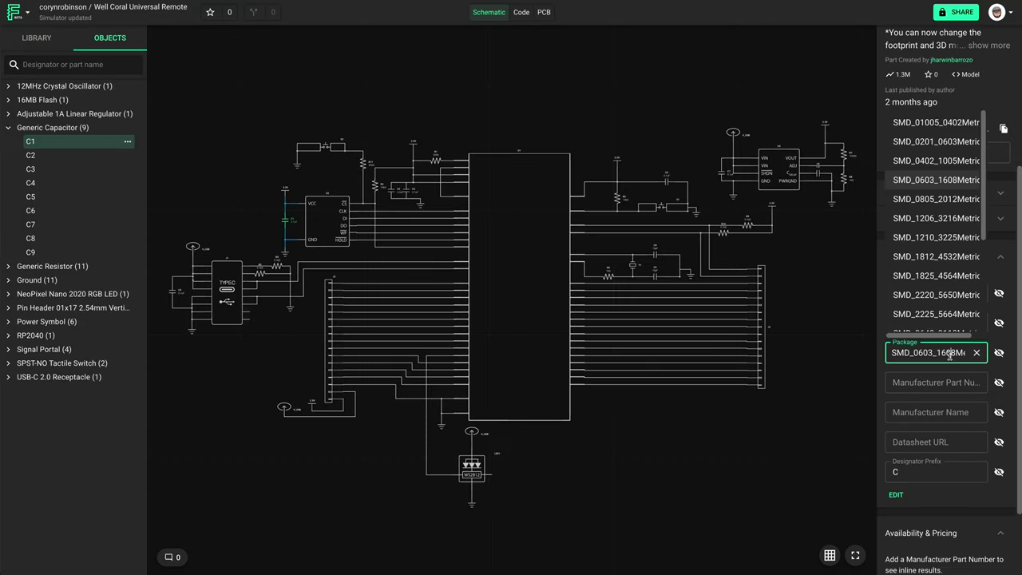
left_click(944, 160)
left_click(939, 384)
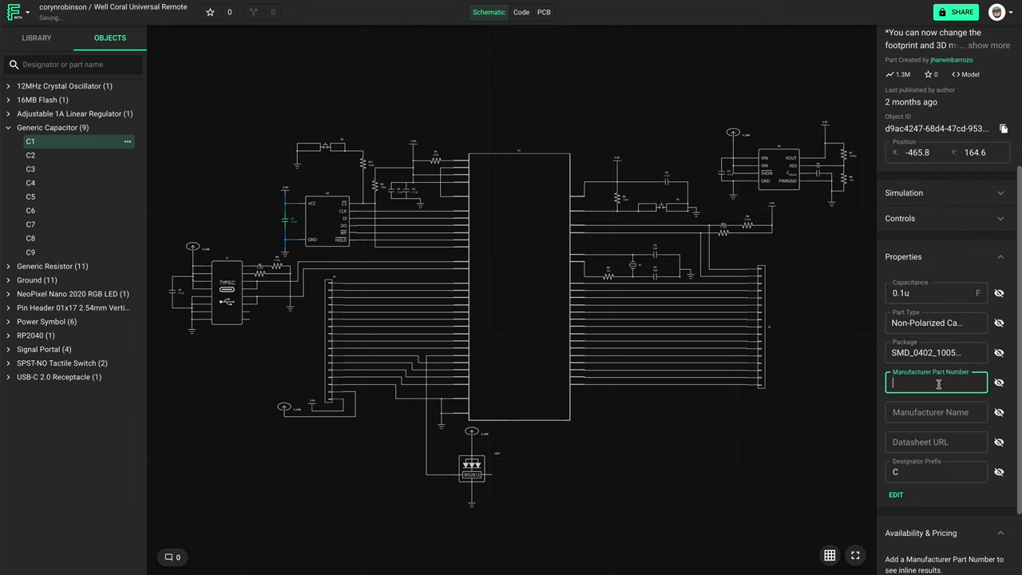
left_click(941, 413)
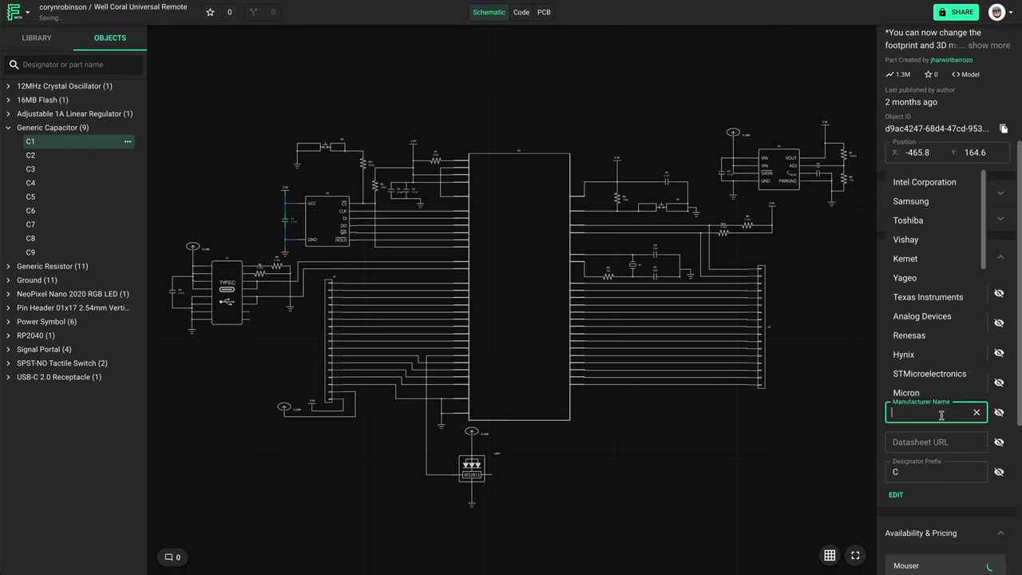
type("TDK")
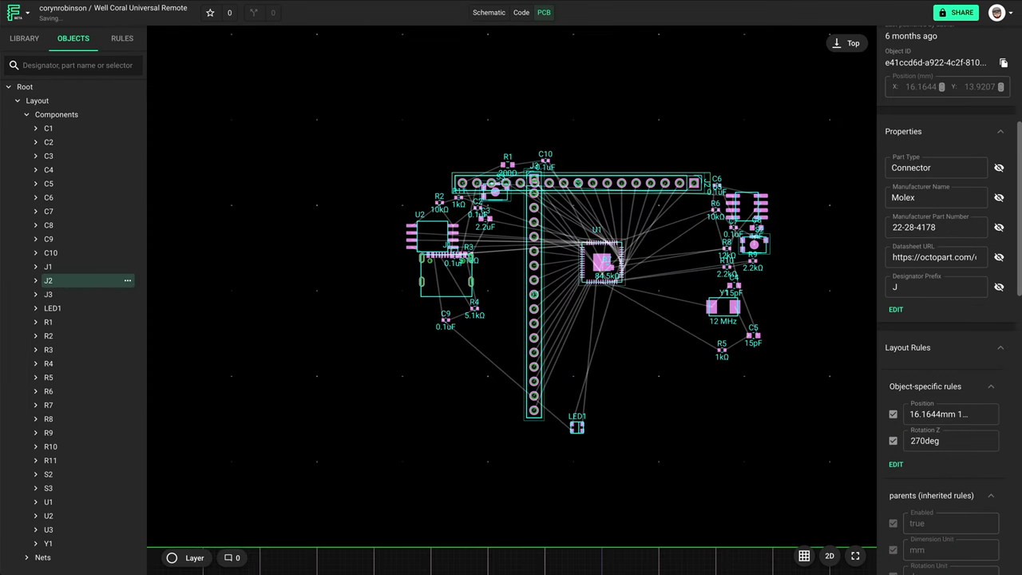
In the PCB layout, rotate pin header J2 to 180deg and move it down so it runs parallel to J3.
key("r")
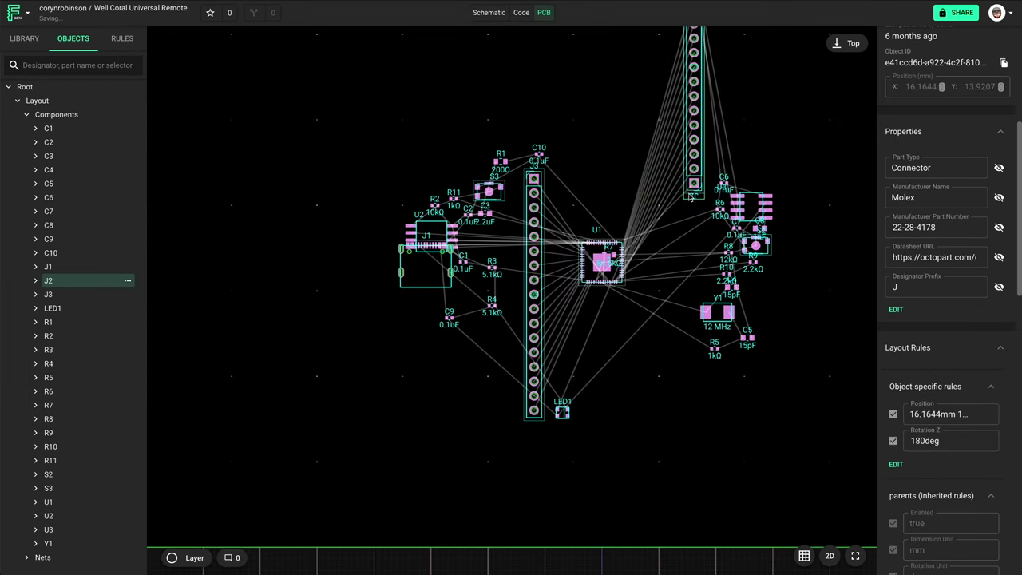
left_click_drag(694, 199, 679, 406)
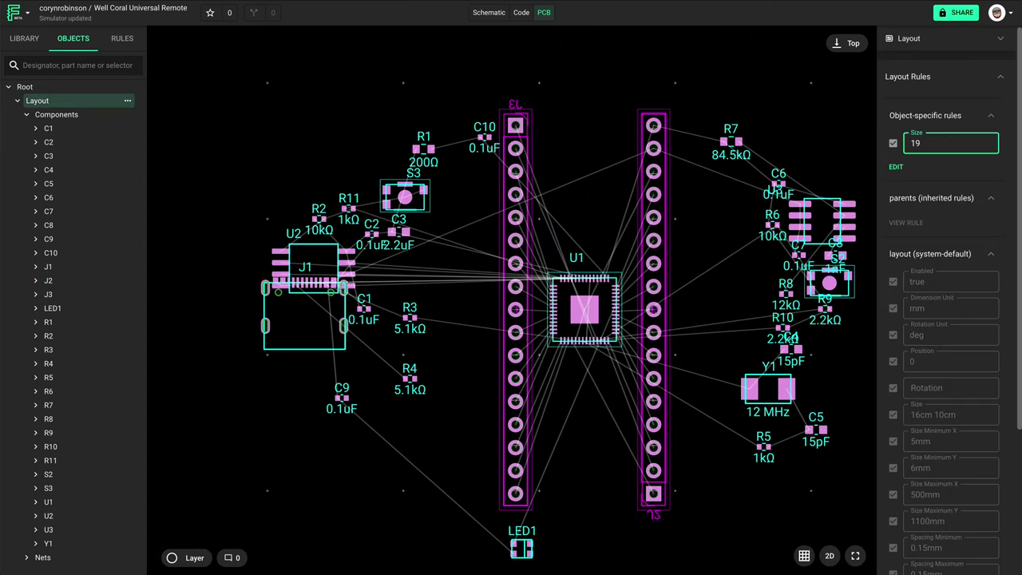
Set the board layout's size rule to 19mm 47mm.
type("19mm")
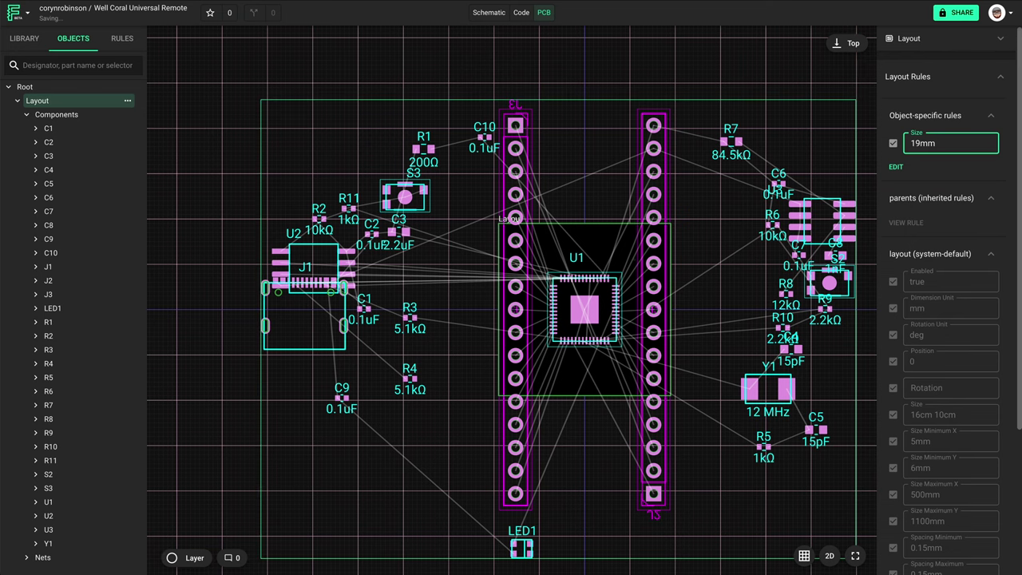
type(" 47m")
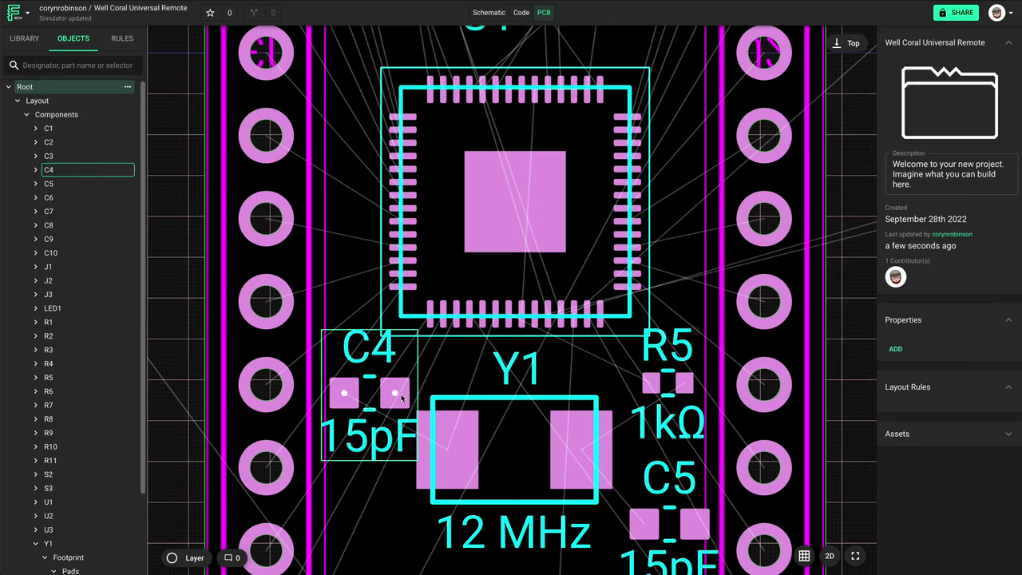
Move capacitor C4 down beside the 12 MHz crystal and shift crystal Y1 to sit centred below U1.
left_click_drag(351, 385, 371, 572)
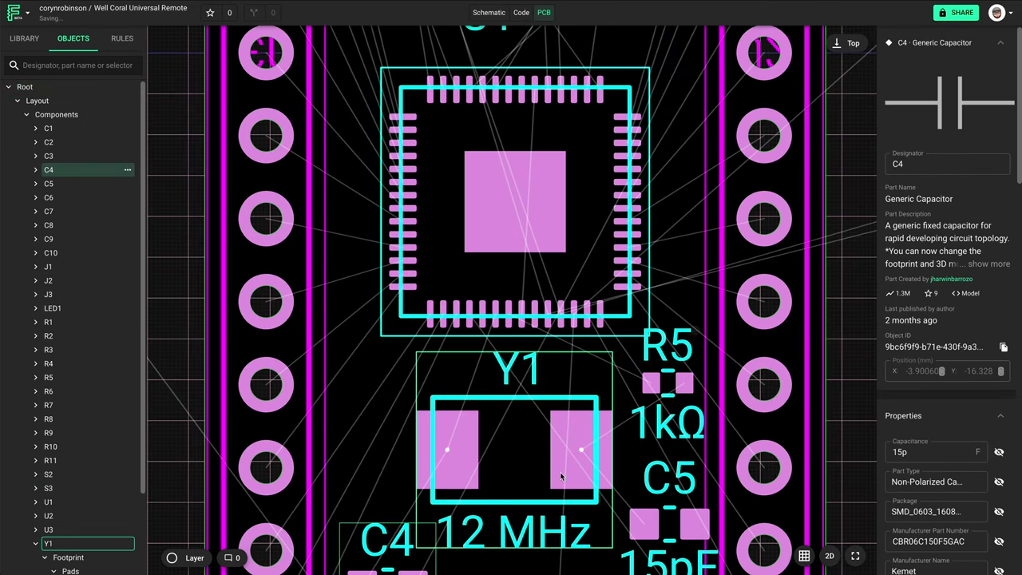
left_click_drag(561, 474, 508, 452)
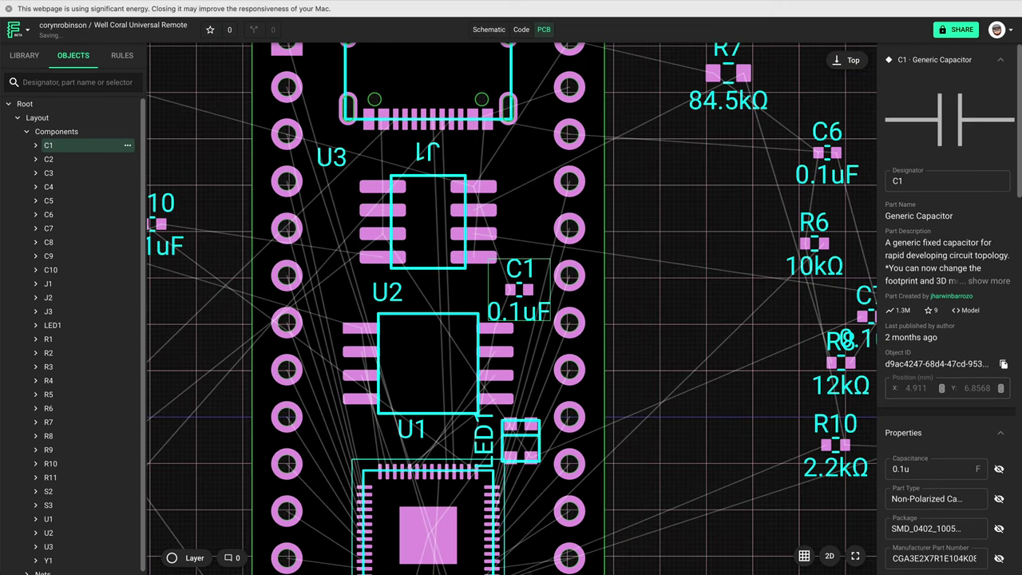
Rotate capacitor C1 by 90 degrees and move it inward, close to U2's upper pins.
key("r")
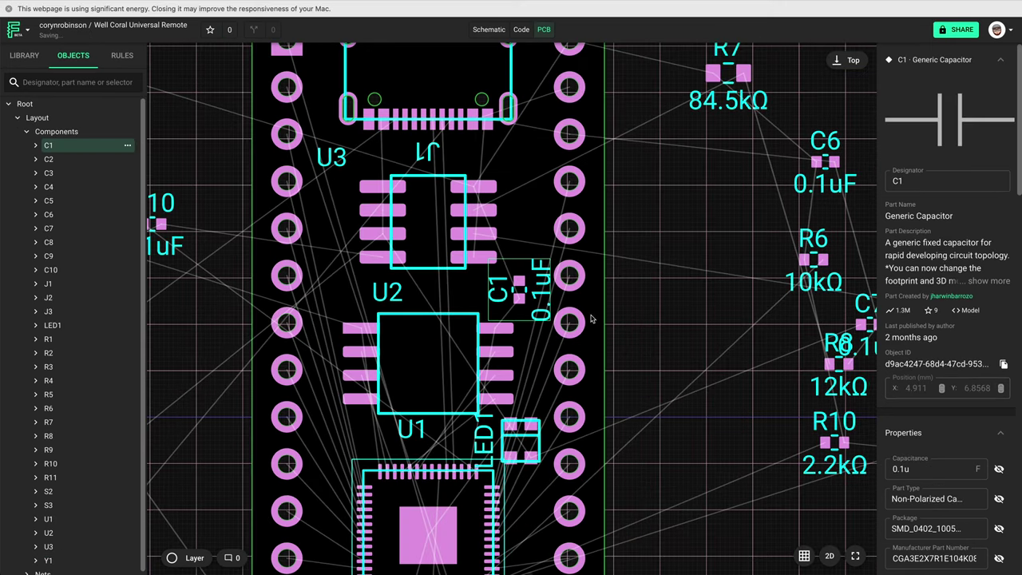
scroll(478, 303, "up", 4)
left_click_drag(558, 296, 526, 295)
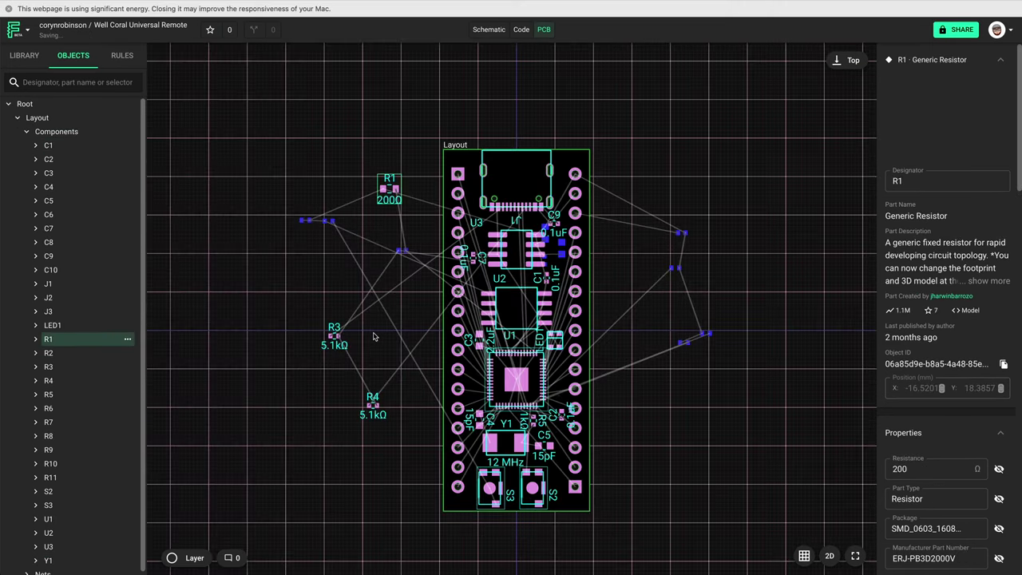
Flip resistors R1, R3 and R4 to the bottom side of the board.
key("f")
left_click_drag(341, 343, 394, 409)
left_click(380, 418)
key("f")
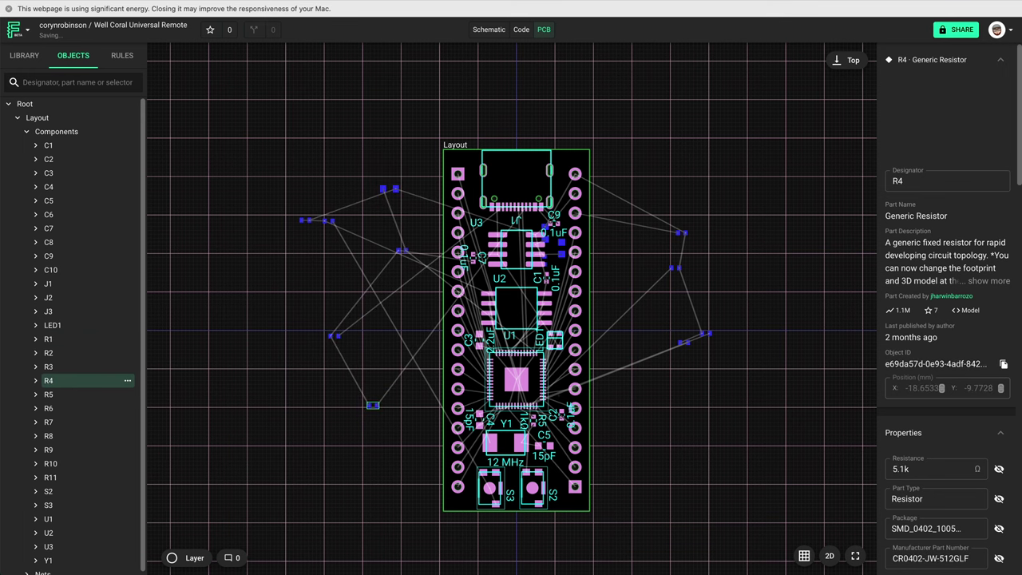
On the board's bottom side, place R10 and R9 side by side between U1 and Y1, R1 above U1, and R11 behind U1.
scroll(635, 439, "up", 4)
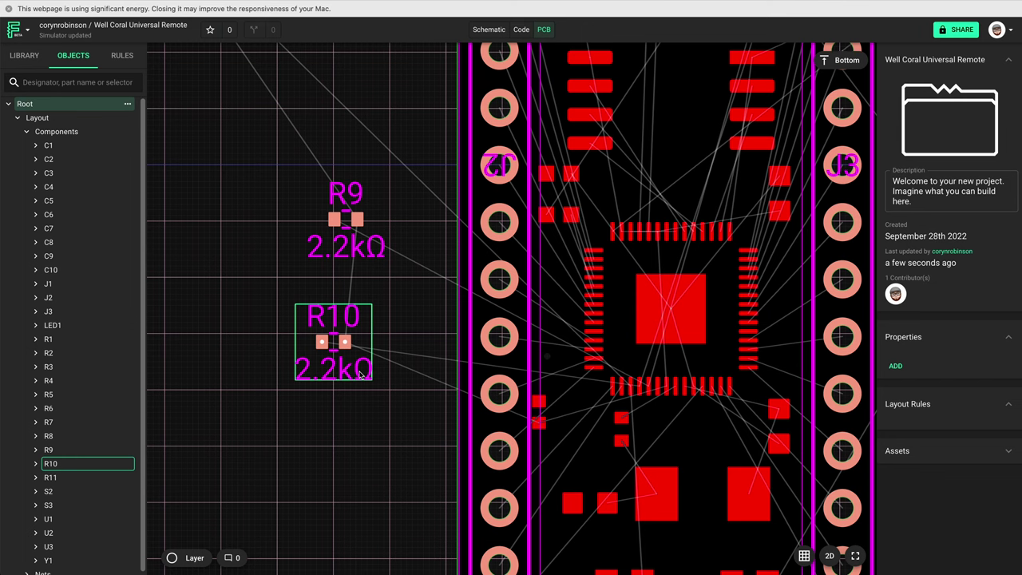
left_click_drag(361, 376, 638, 506)
left_click_drag(390, 268, 736, 509)
left_click_drag(737, 508, 737, 509)
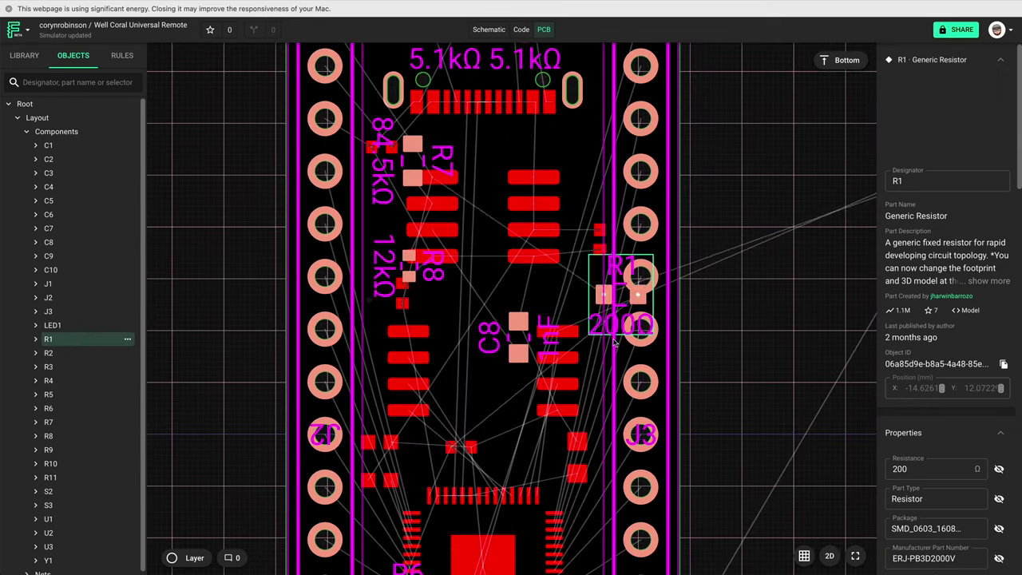
left_click_drag(614, 342, 474, 429)
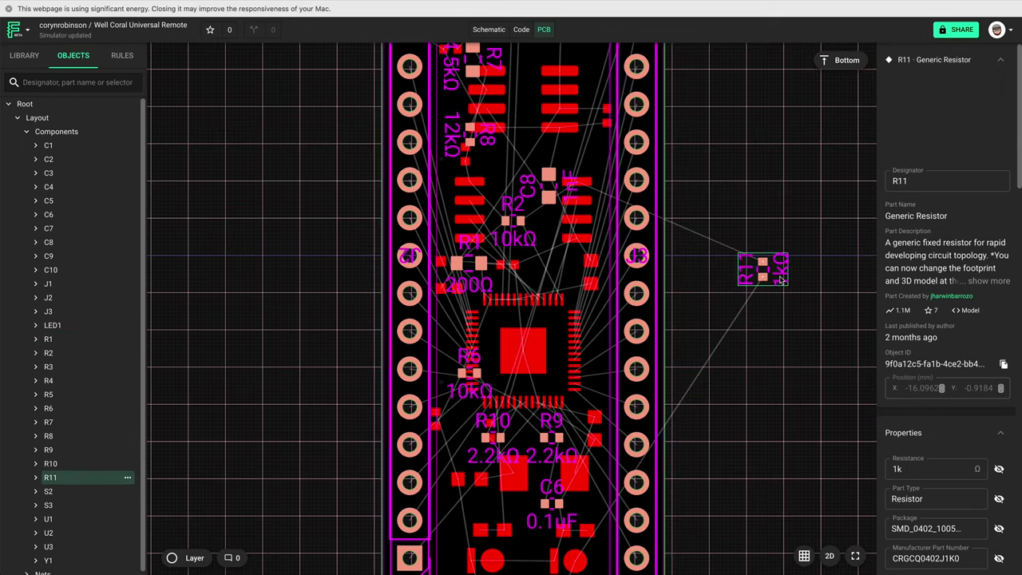
mouse_move(766, 275)
left_mouse_down()
mouse_move(725, 401)
mouse_move(567, 363)
left_mouse_up()
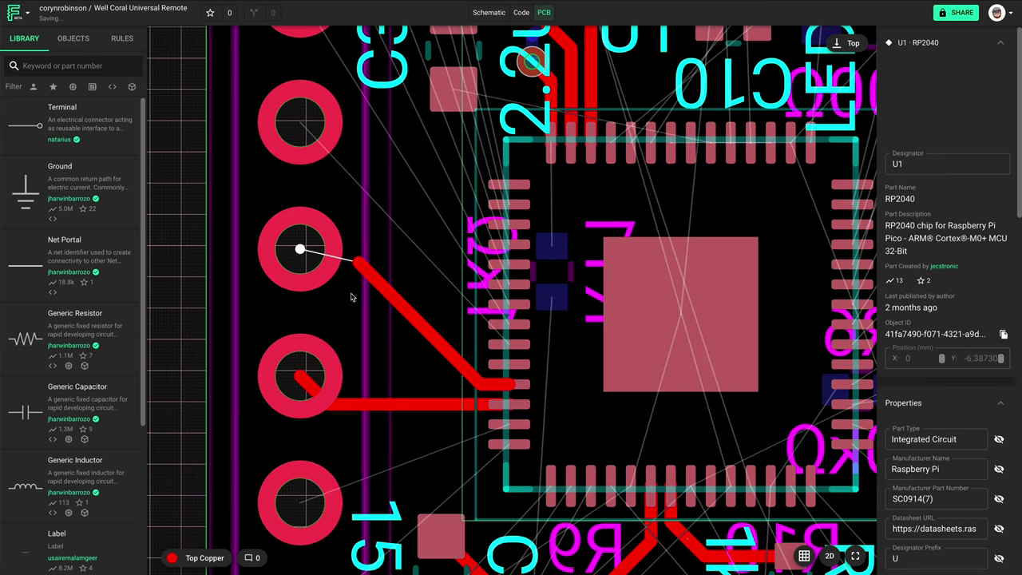
Route top-copper traces from two pins on U1's header-facing edge to their pads on pin header J3.
left_click(301, 250)
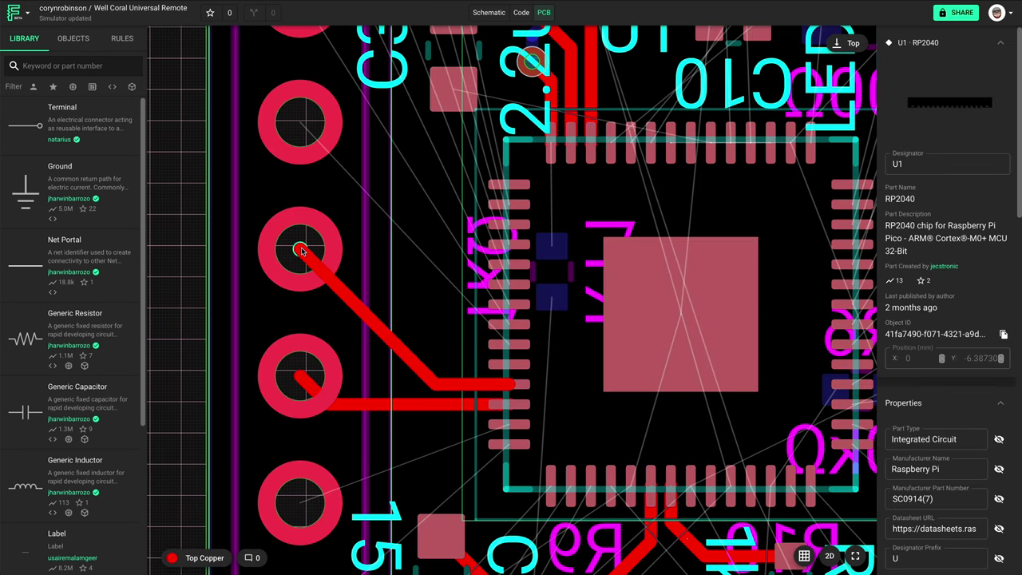
key("Escape")
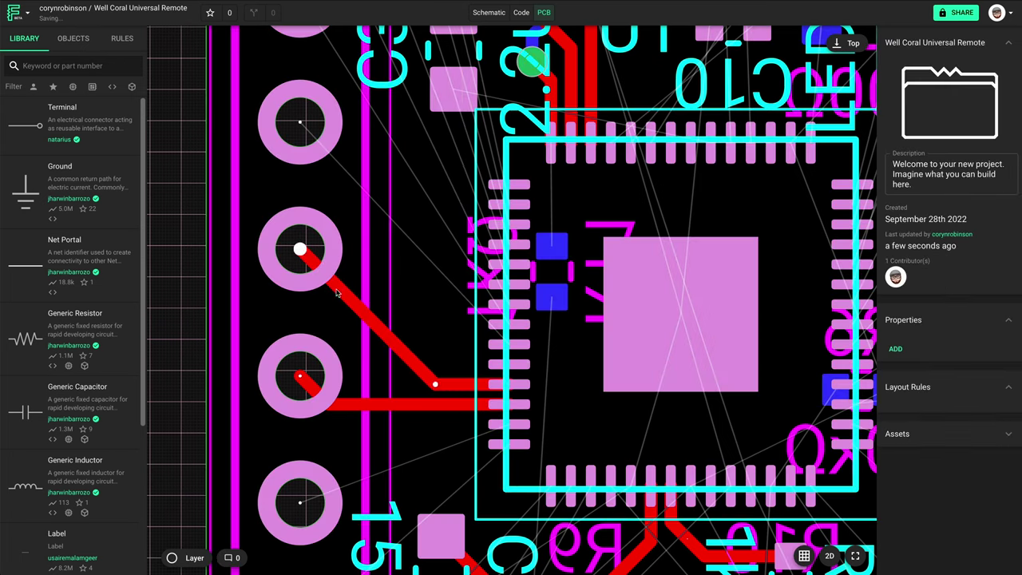
left_click(507, 425)
left_click(303, 505)
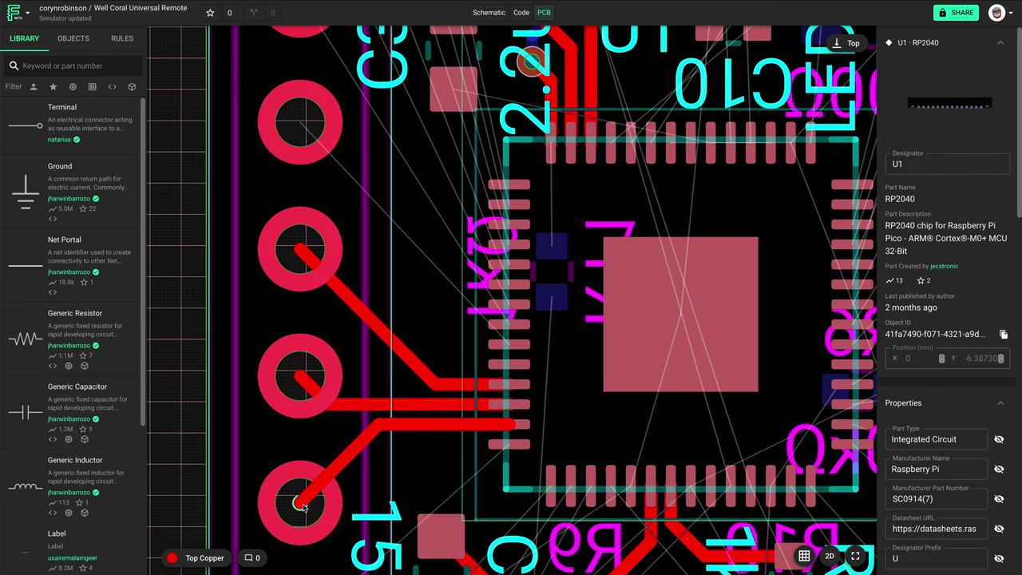
key("Escape")
Add a Trace Width rule to the Layout's object-specific rules.
scroll(491, 431, "down", 5)
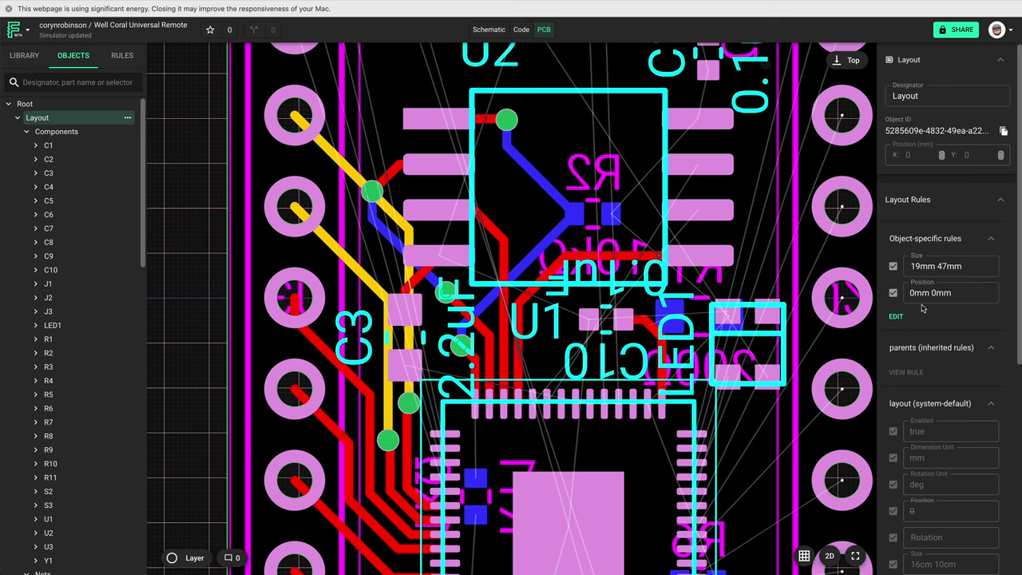
left_click(892, 301)
left_click(893, 304)
type("tr")
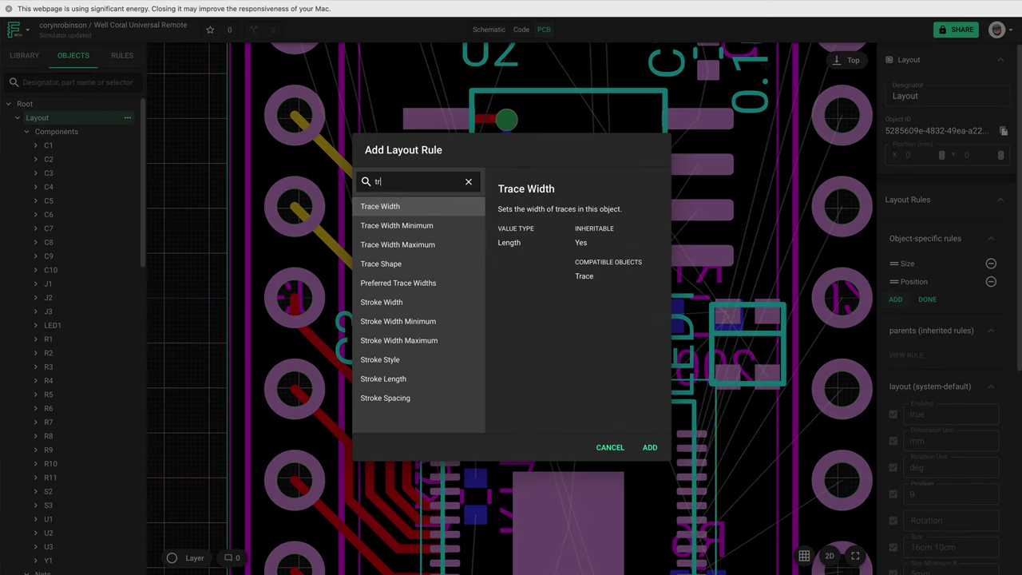
key("Return")
left_click(927, 317)
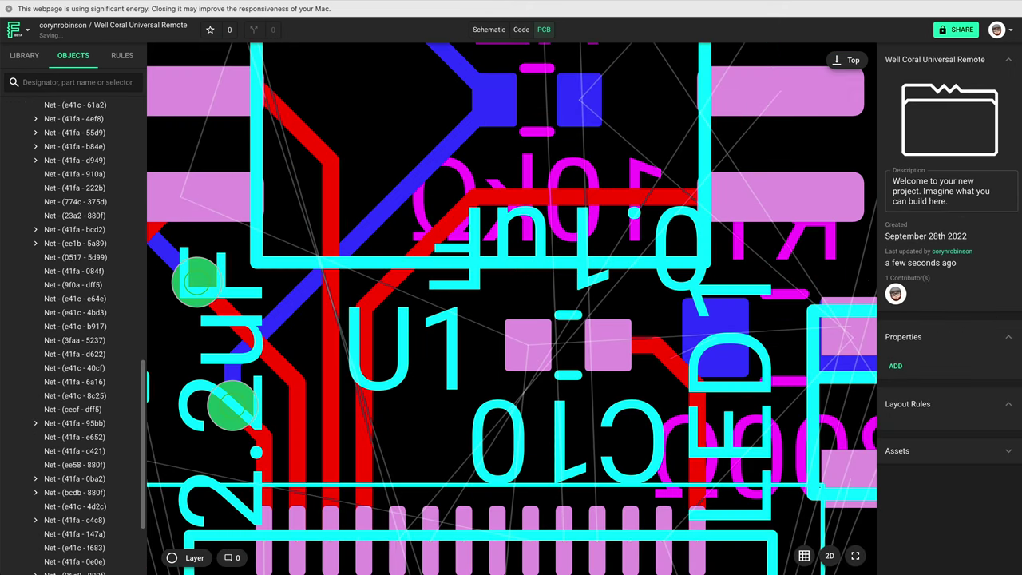
Route a trace from U1's upper edge toward U2's pad, with one via to Bottom Copper and another back to Top Copper.
left_click(397, 541)
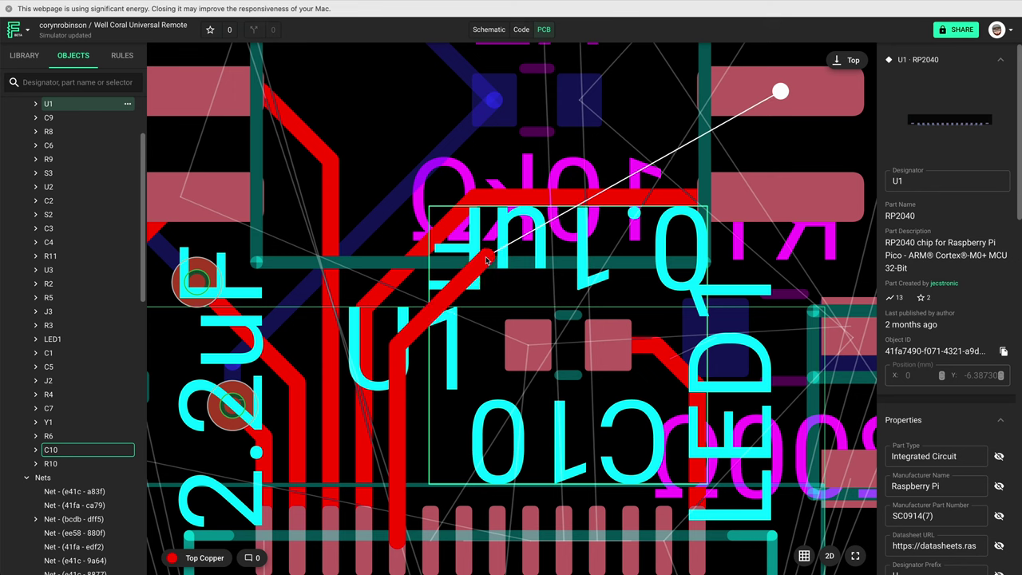
left_click(484, 258)
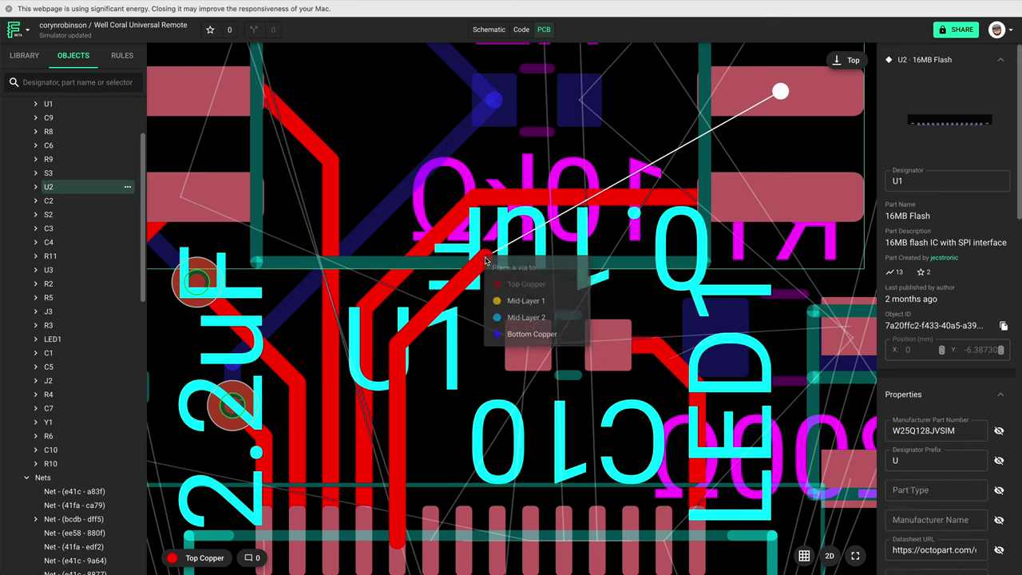
left_click(530, 336)
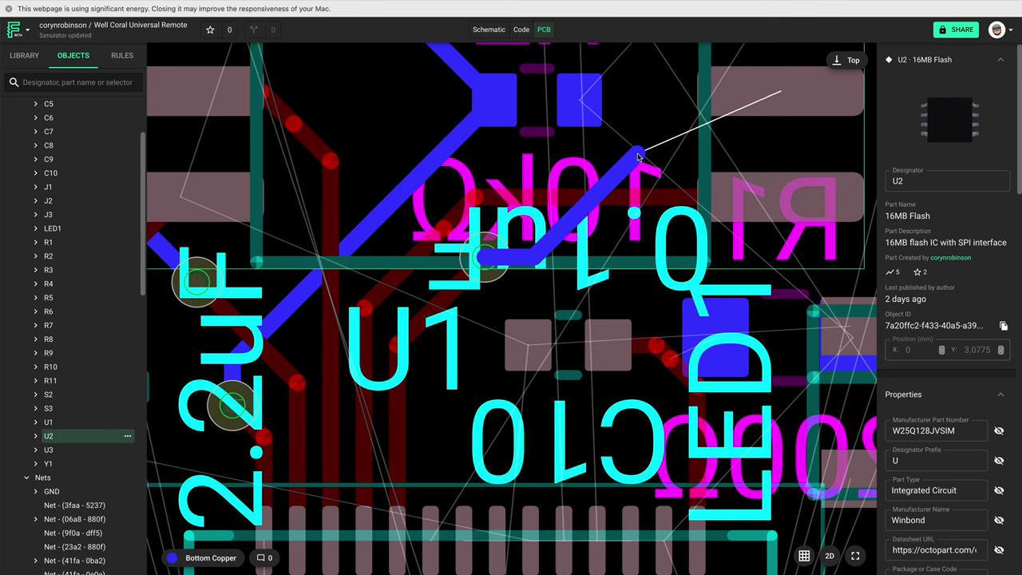
left_click(639, 148)
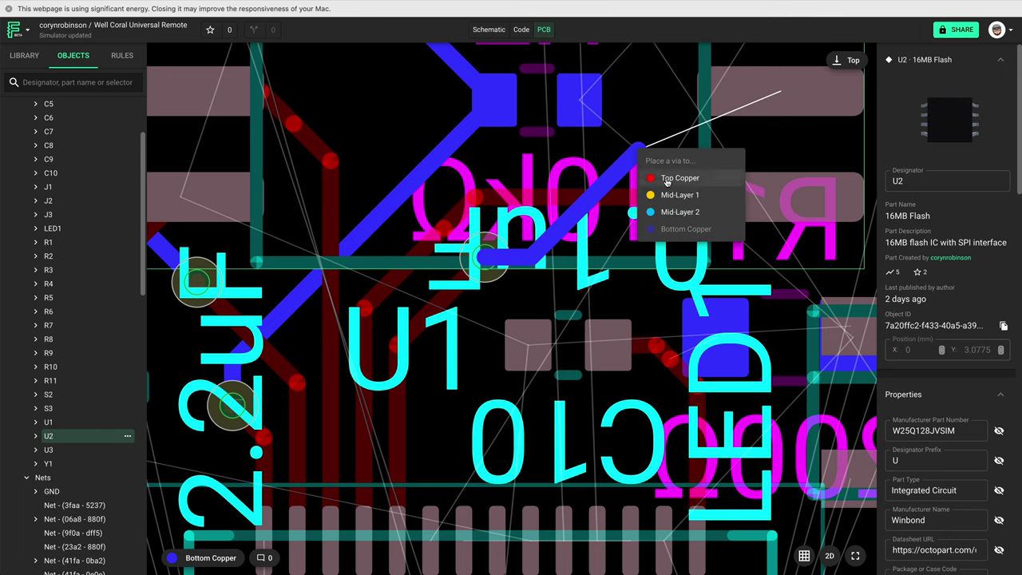
left_click(666, 178)
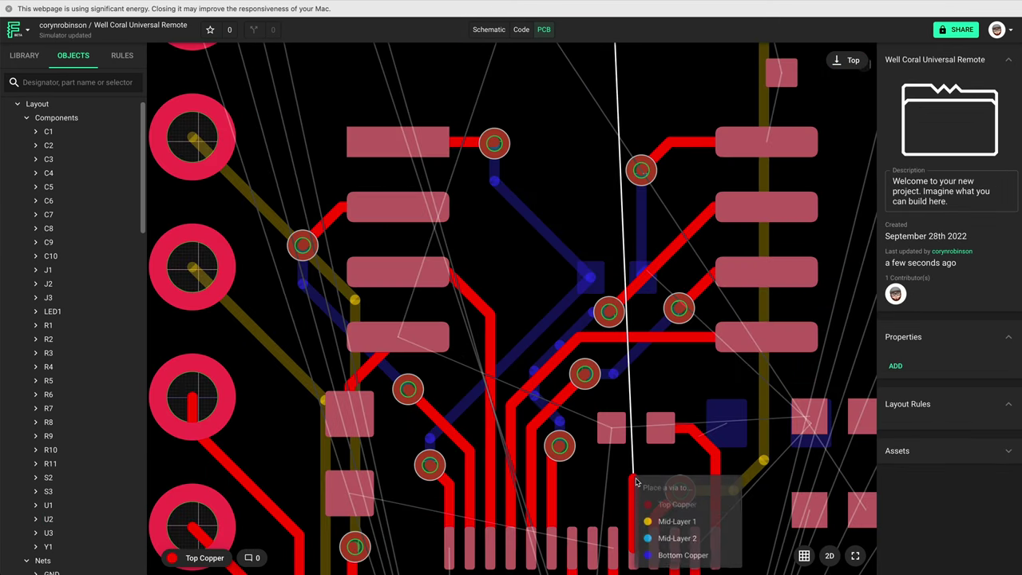
Route the next U1 trace through a via onto Mid-Layer 1, up past U2 and U3, and via Top Copper to USB-C connector J1's pad.
left_click(674, 521)
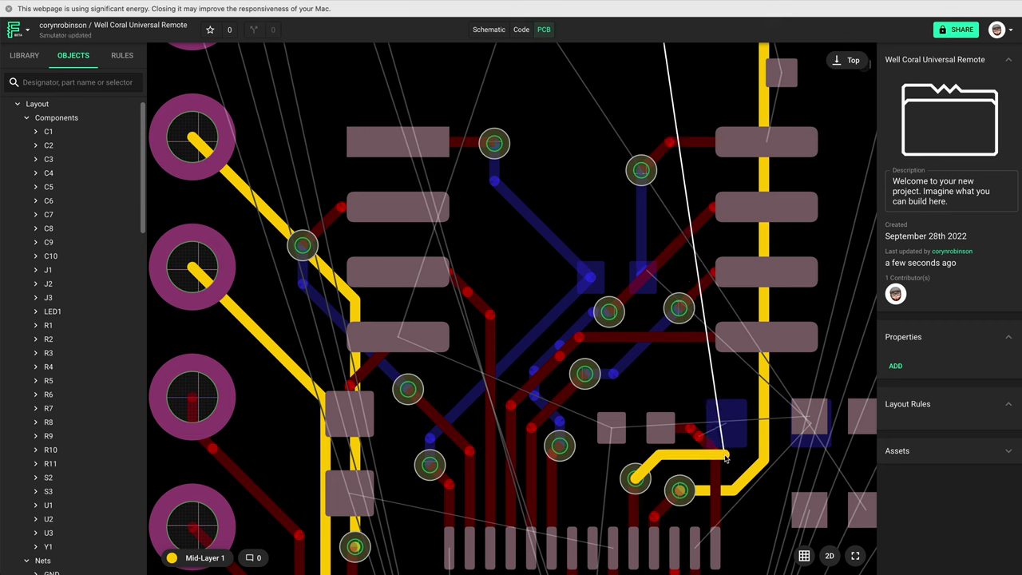
left_click(722, 462)
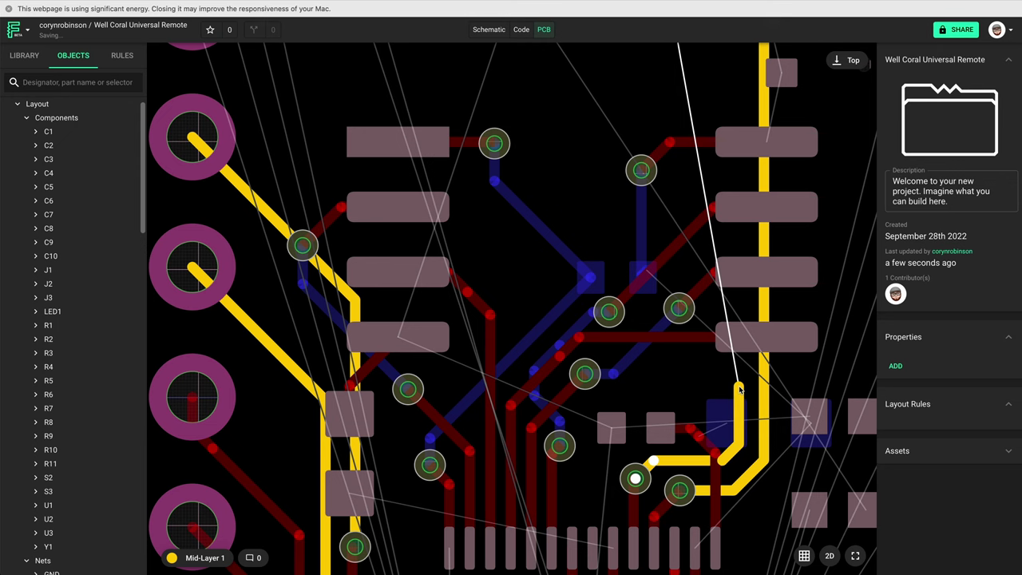
scroll(740, 390, "up", 10)
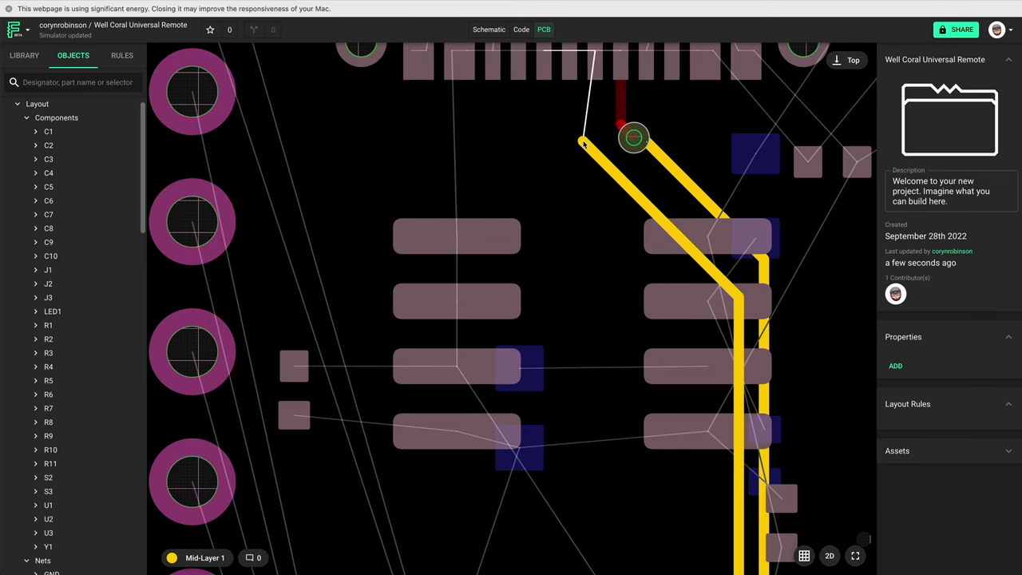
scroll(582, 142, "up", 3)
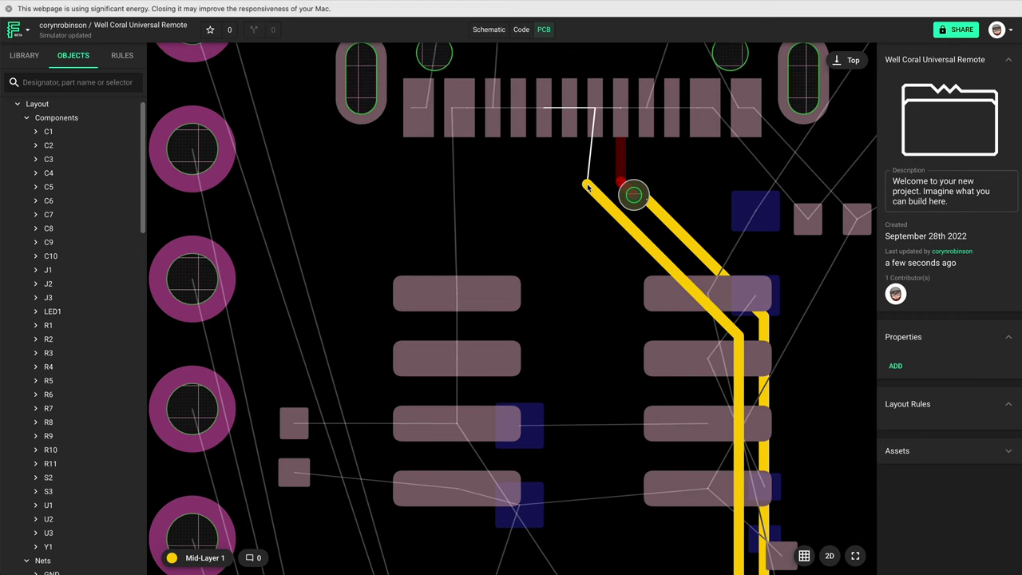
scroll(586, 189, "up", 3)
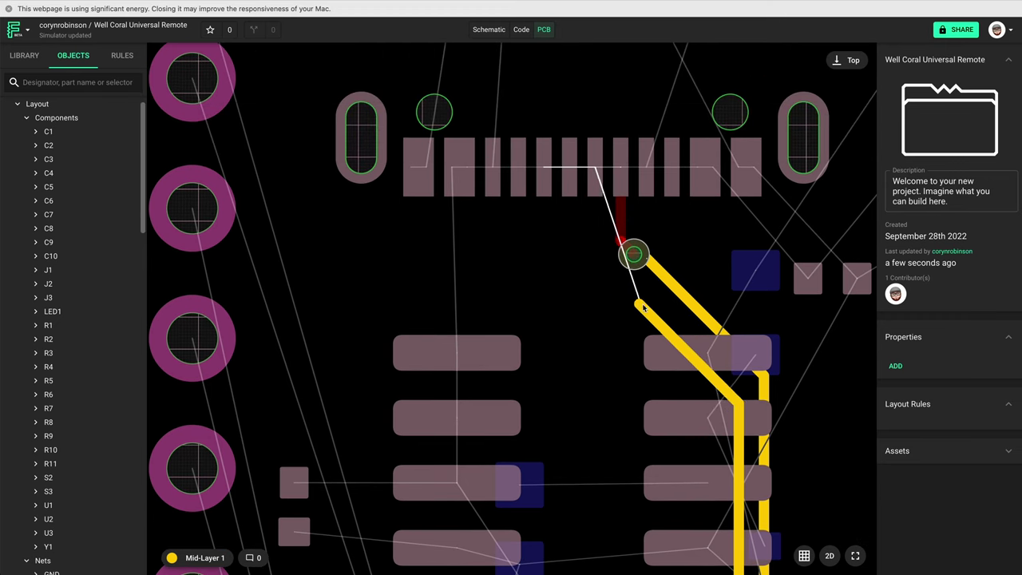
right_click(646, 310)
left_click(672, 343)
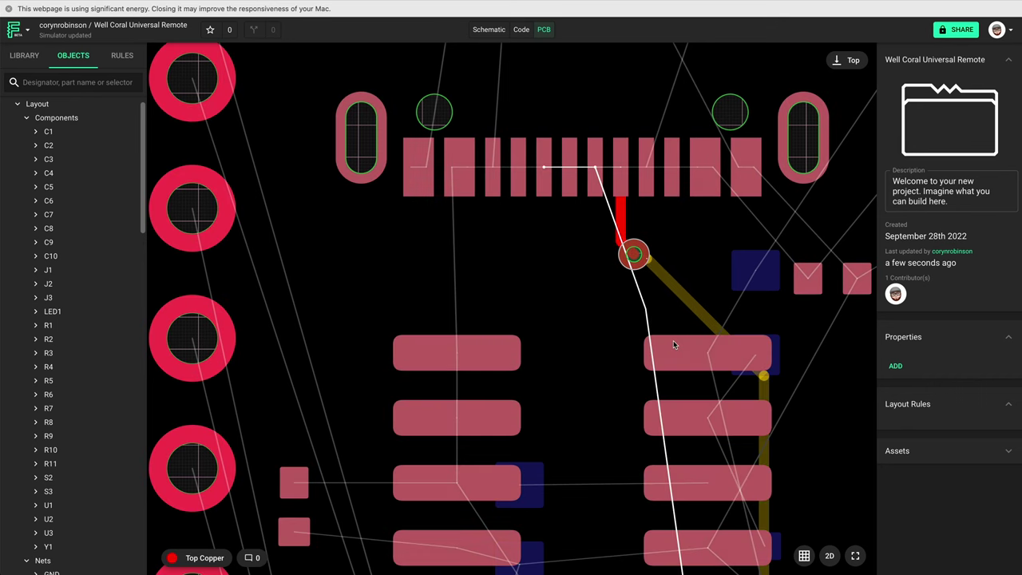
left_click(596, 192)
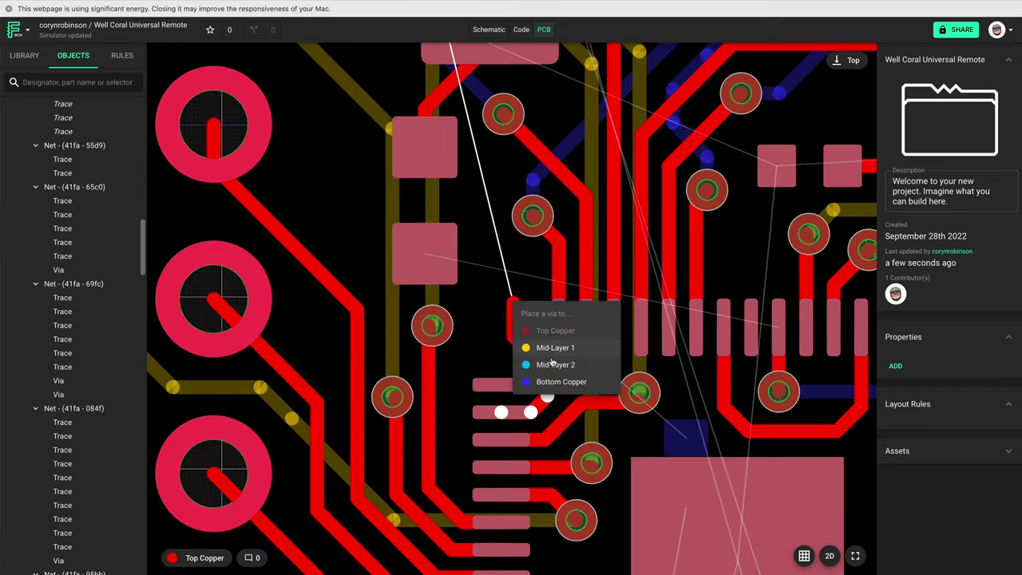
Continue the U1 trace through a via onto Mid-Layer 2 and up the board to the third pad from the USB end of header J3.
left_click(529, 361)
scroll(511, 339, "up", 3)
scroll(505, 345, "up", 2)
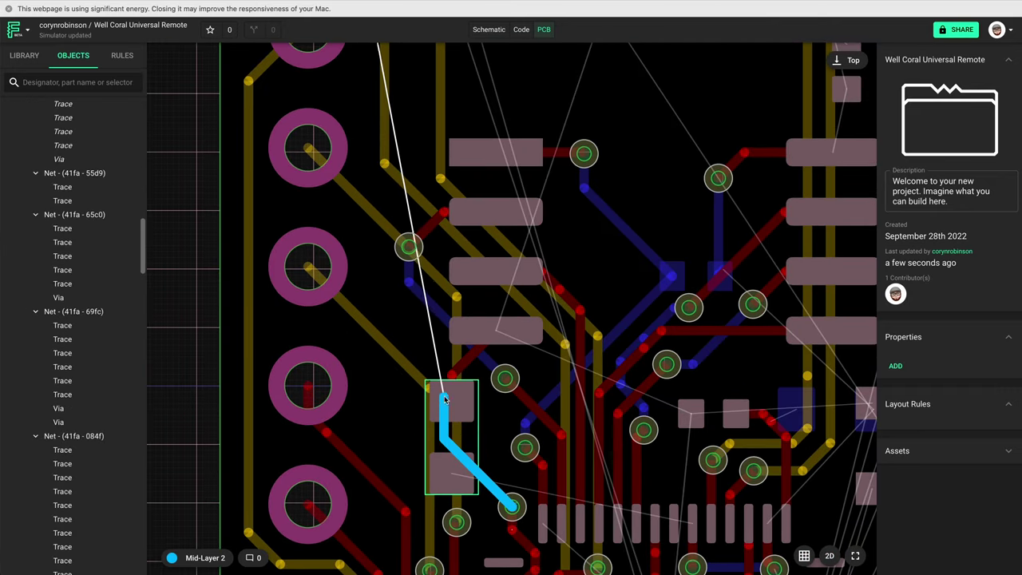
scroll(453, 355, "up", 2)
scroll(452, 355, "down", 5)
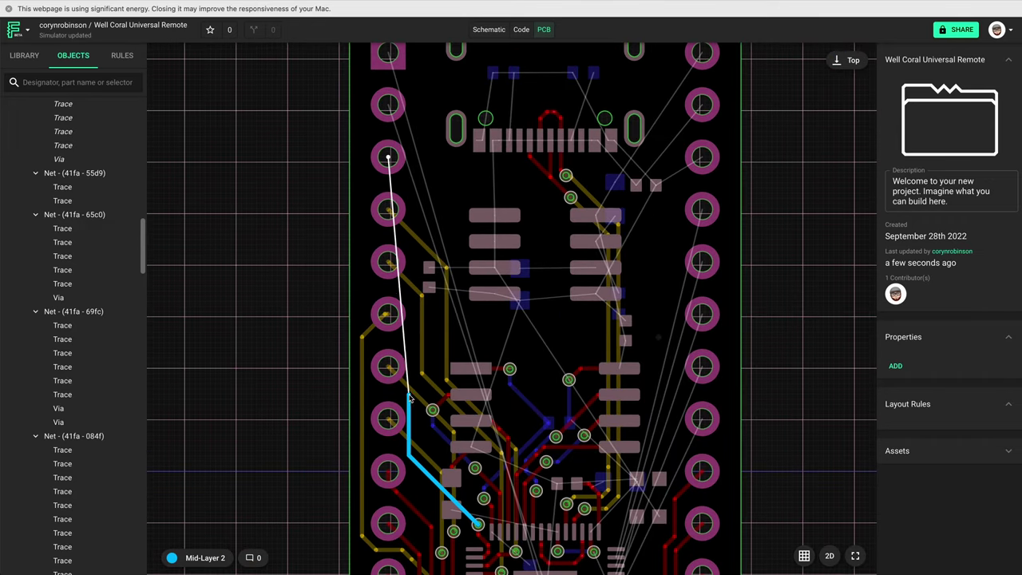
left_click(415, 181)
left_click(388, 157)
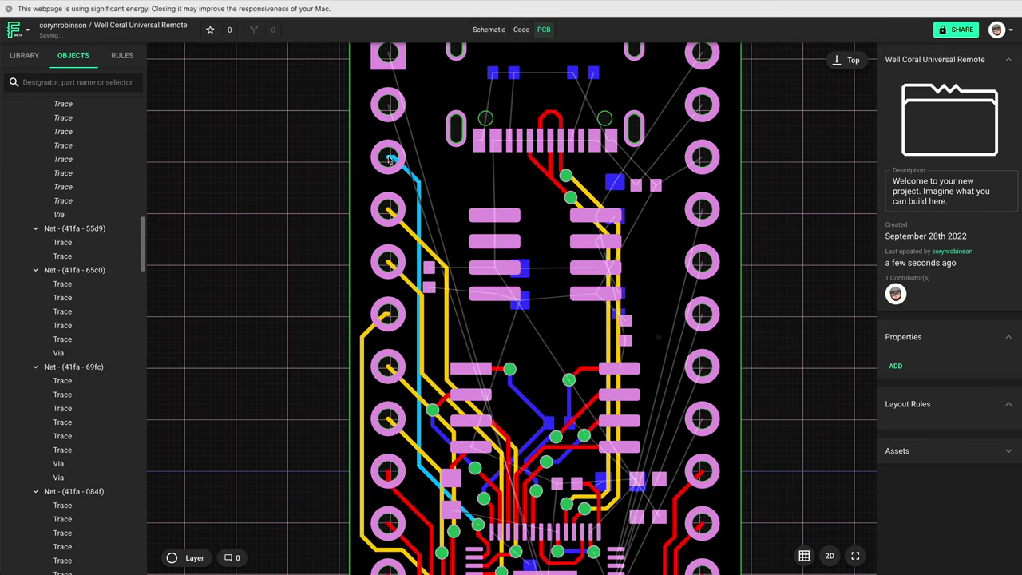
Add a Trace Width rule to the diagonal top-copper trace between capacitor C9 and its header J2 pad.
left_click(690, 364)
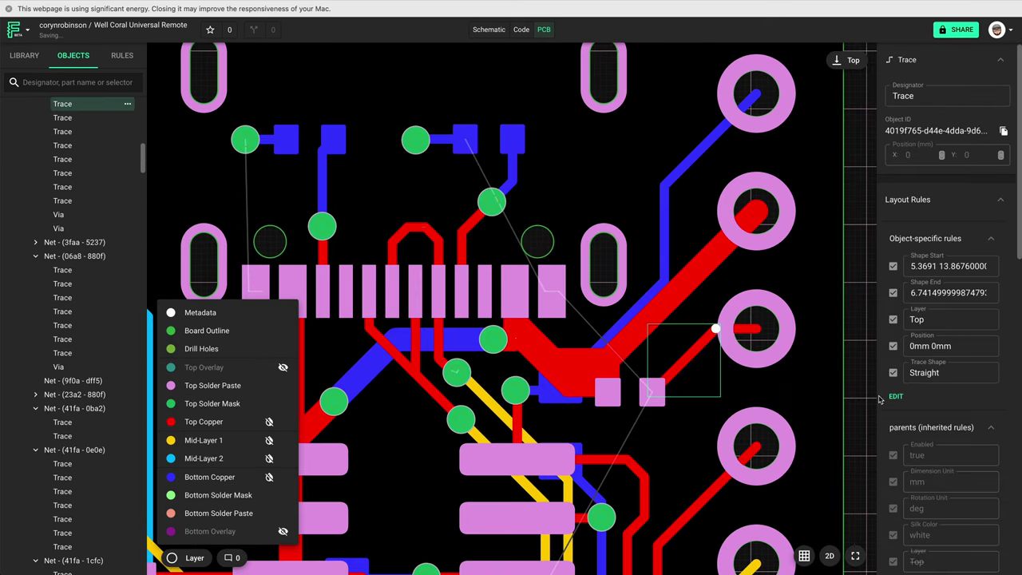
left_click(895, 397)
left_click(906, 358)
type("tra")
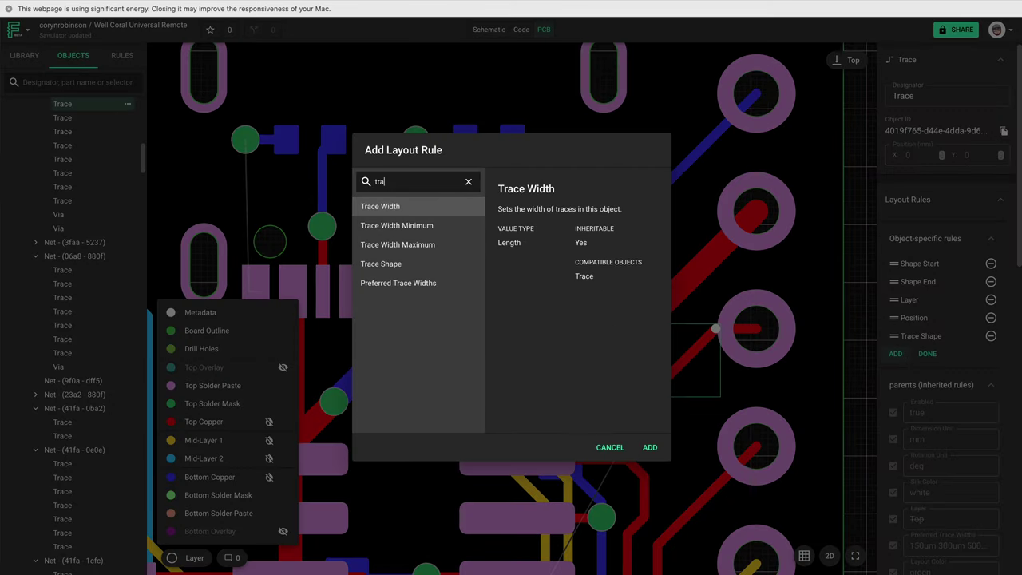
key("Return")
left_click(924, 374)
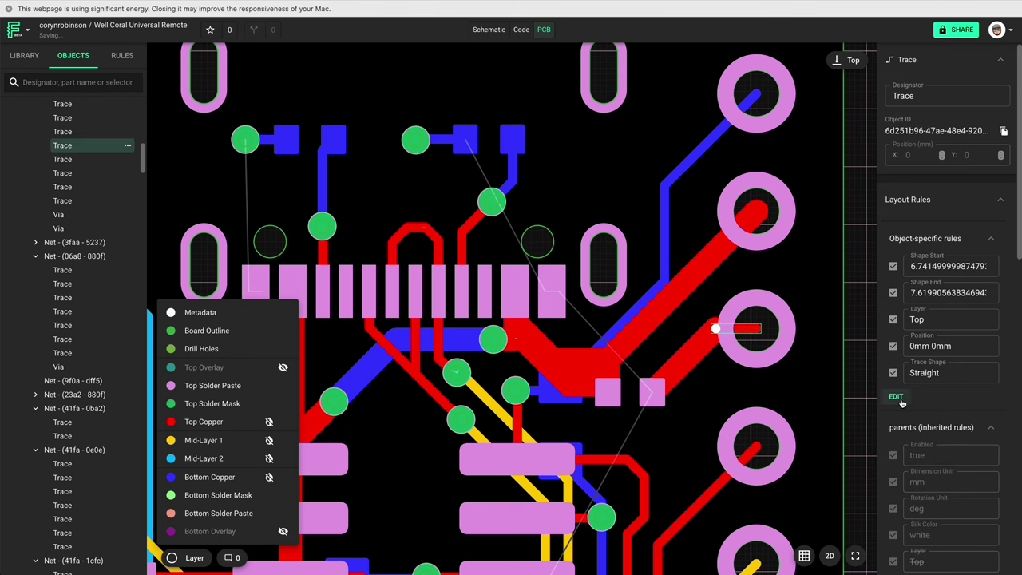
Route a Top Copper trace from S3's lower pad, adding a via to Bottom Copper, and finish on the bottom-side resistor pad.
left_click(547, 519)
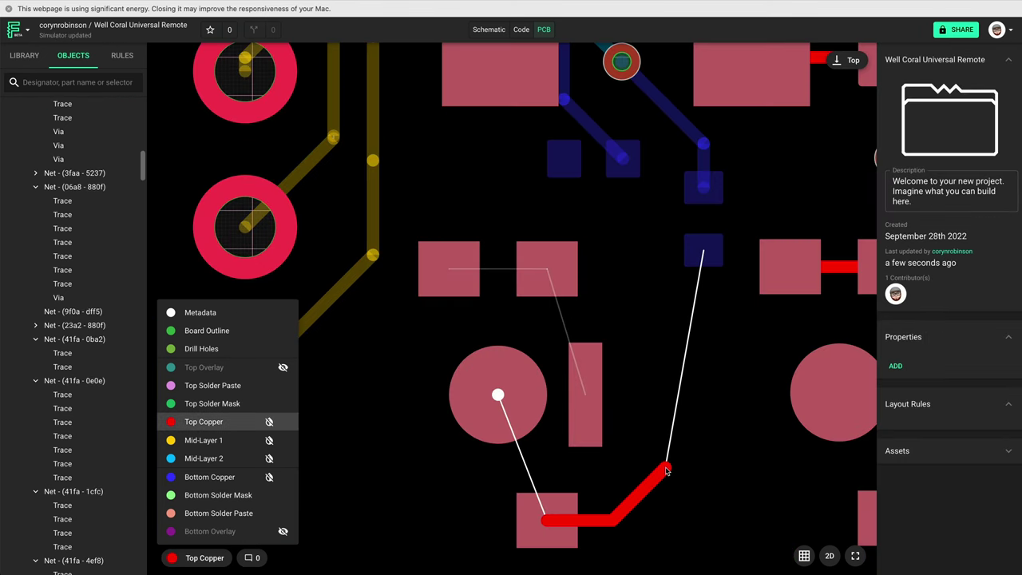
left_click(670, 455)
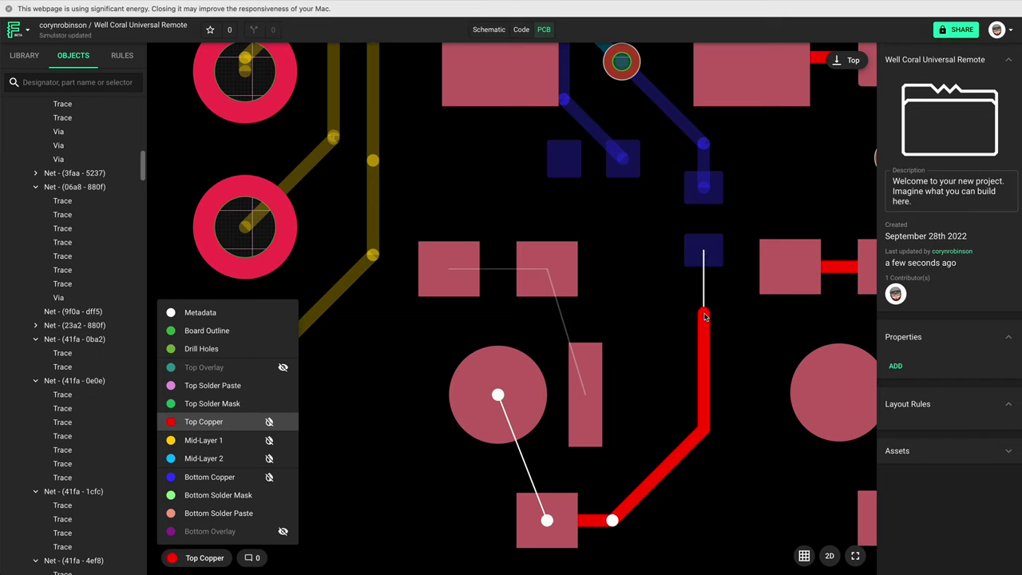
right_click(704, 317)
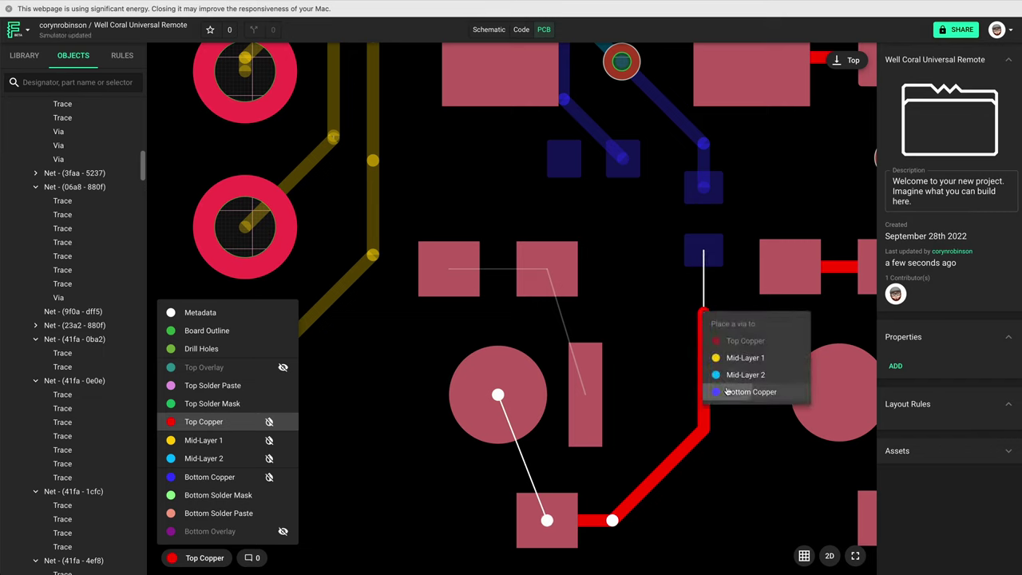
left_click(727, 391)
left_click(705, 250)
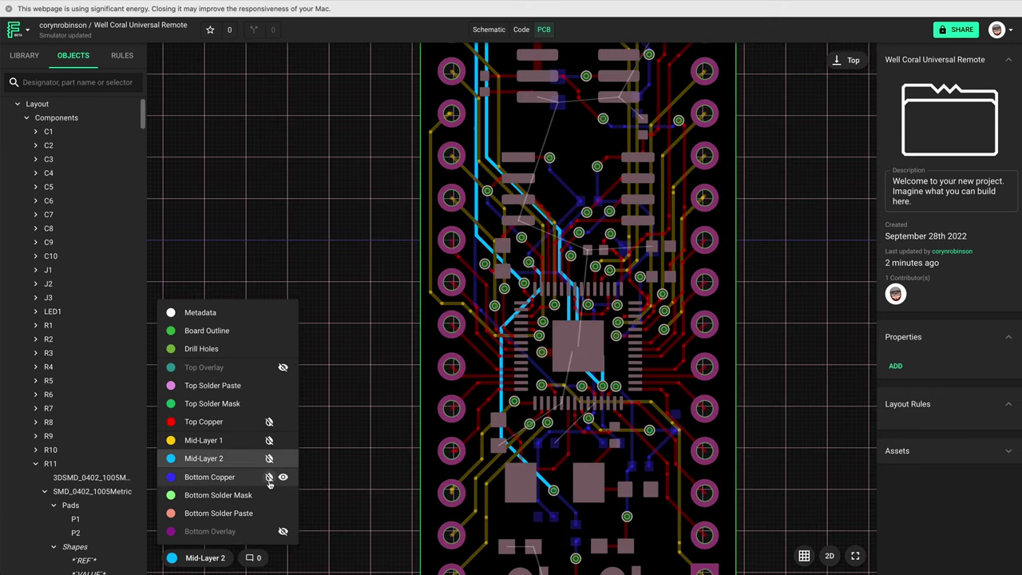
Make Bottom Copper the active layer and toggle the copper fill display of Top Copper.
left_click(209, 476)
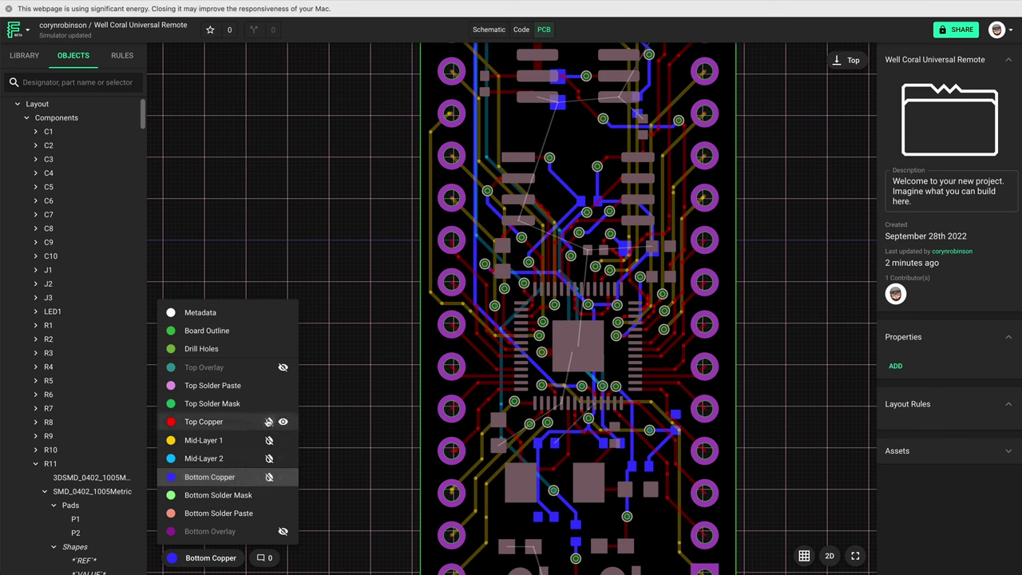
left_click(267, 422)
left_click(253, 425)
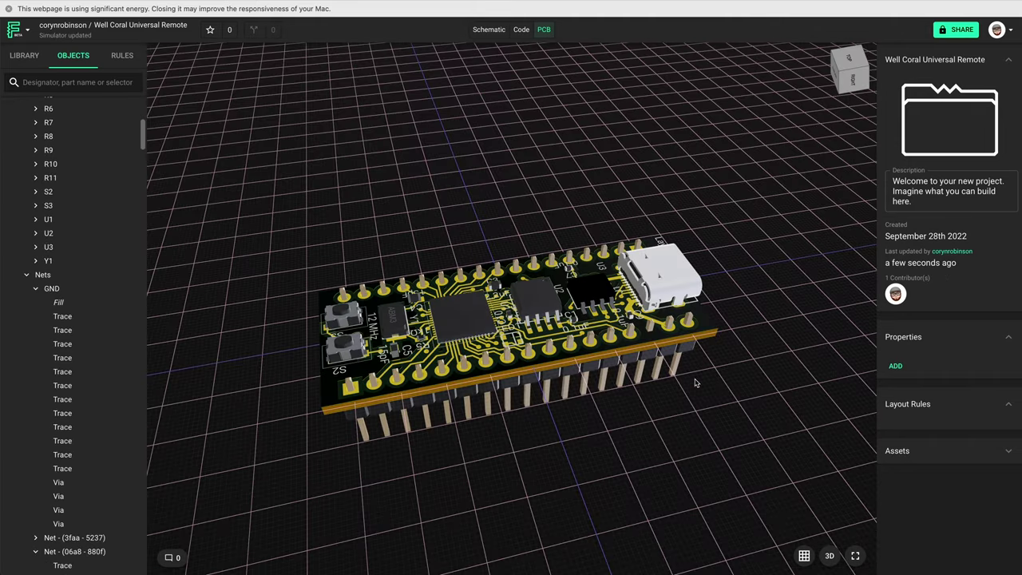
Inspect the assembled board in 3D from its long side and its switch end.
left_click_drag(696, 383, 747, 373)
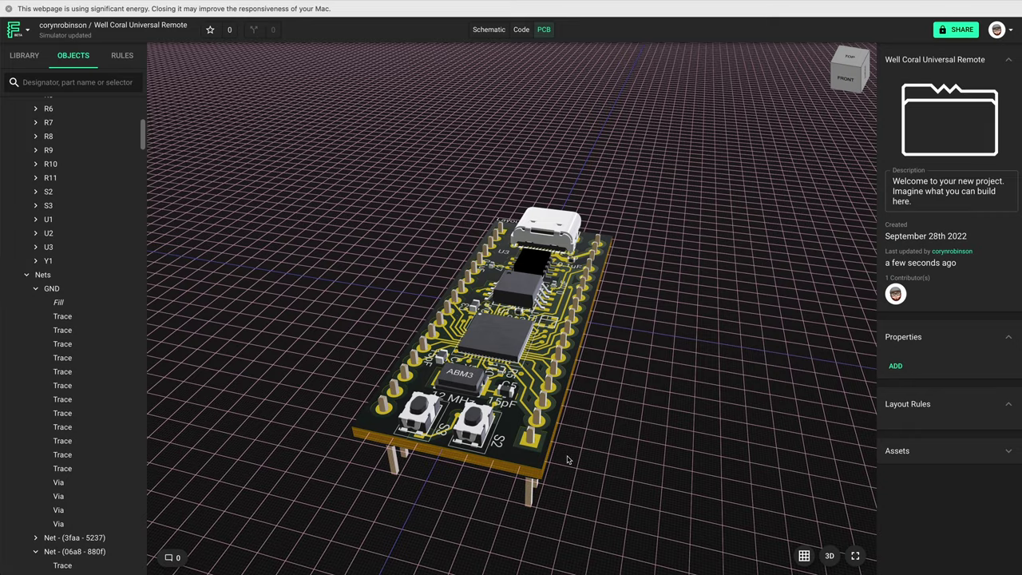
left_click_drag(567, 459, 648, 452)
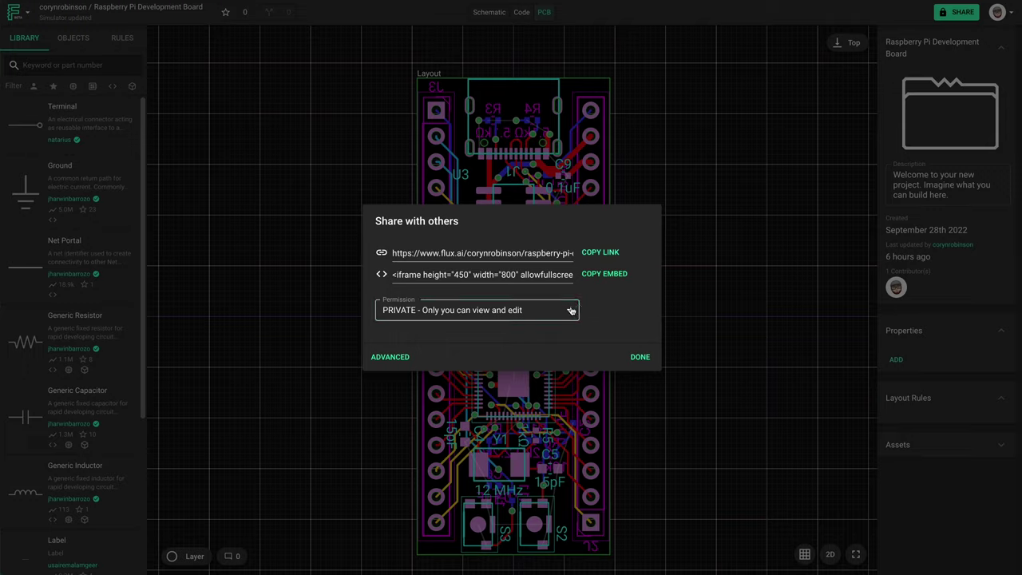
Set the Raspberry Pi Development Board project's sharing permission to "Anyone can view" and finish sharing.
left_click(571, 310)
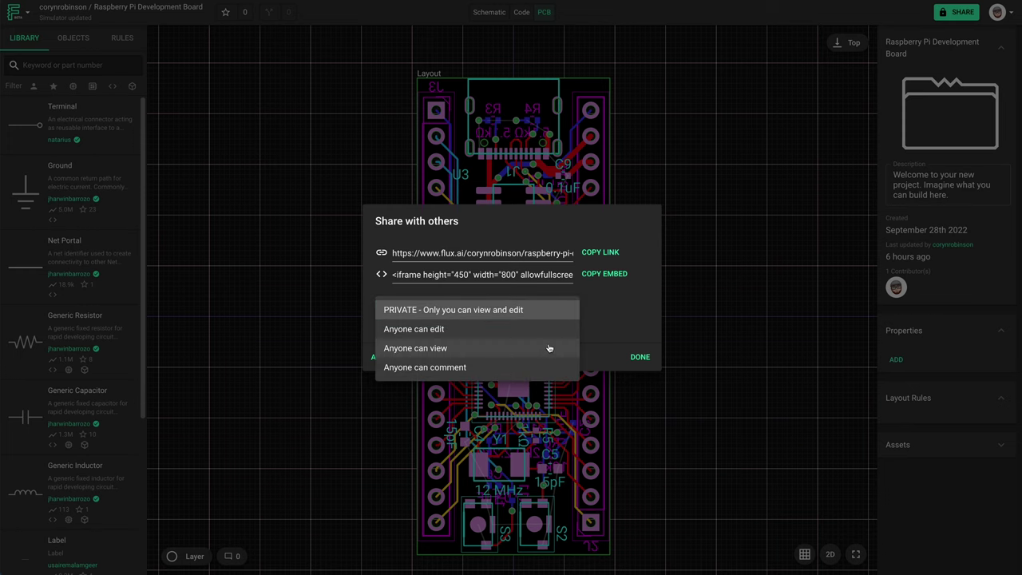
left_click(549, 351)
left_click(636, 359)
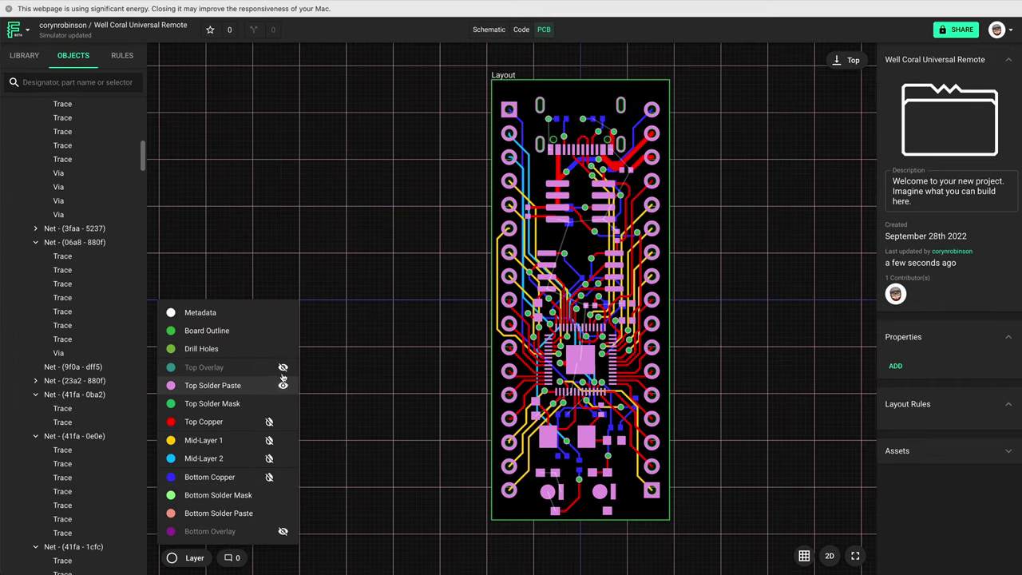
Show the Top Overlay and Bottom Overlay layers on the board layout.
left_click(283, 367)
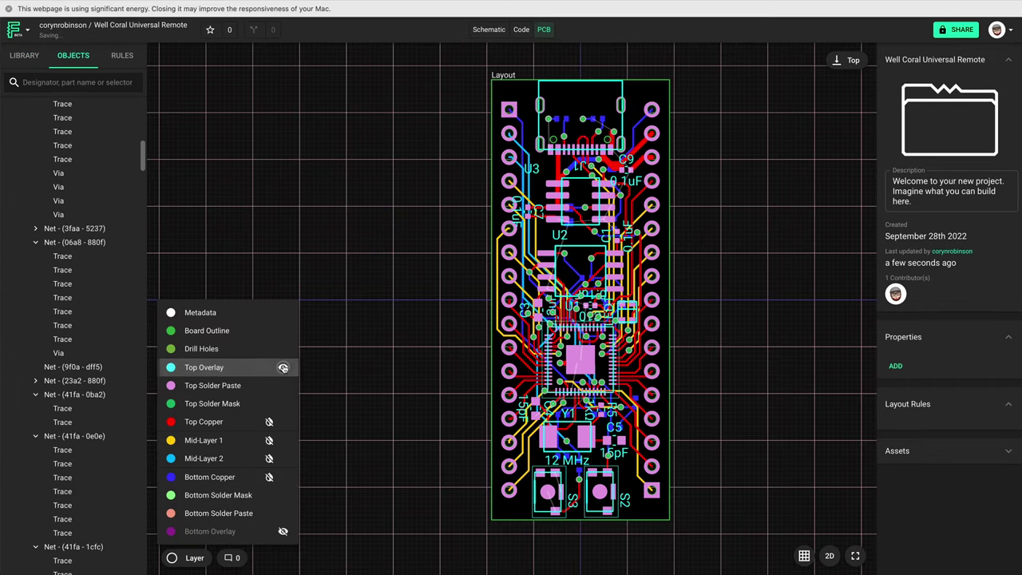
left_click(282, 531)
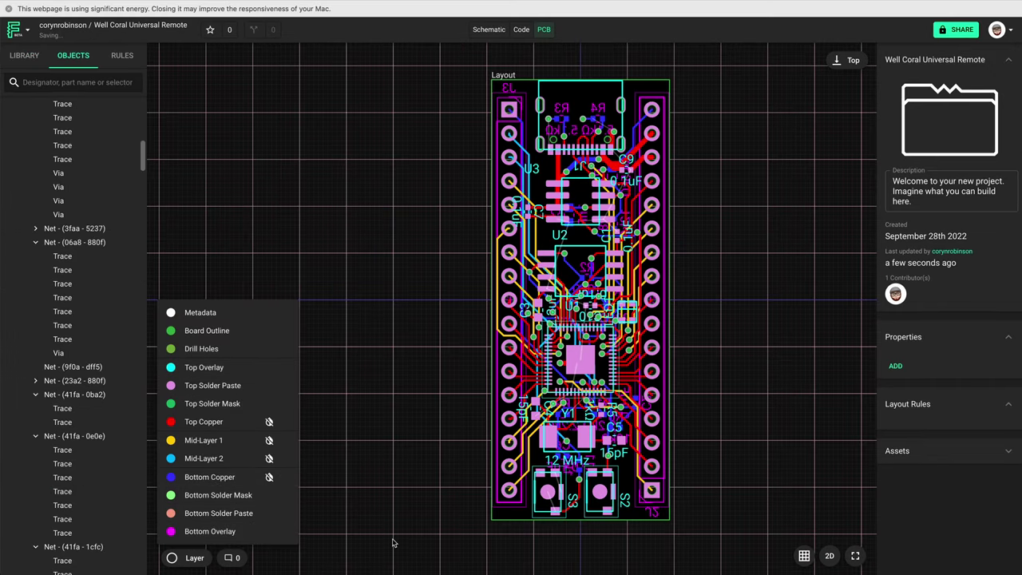